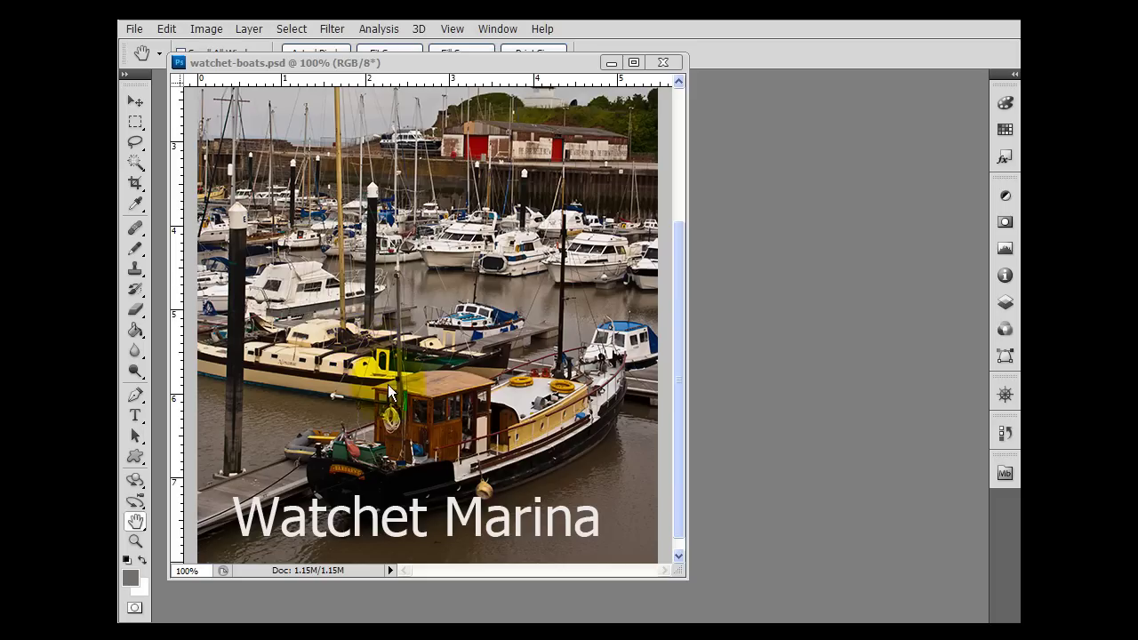
Look over watchet-boats.psd, and replace it in the workspace with the watchet-marina.psd window, closing the boats image
left_click_drag(676, 259, 706, 343)
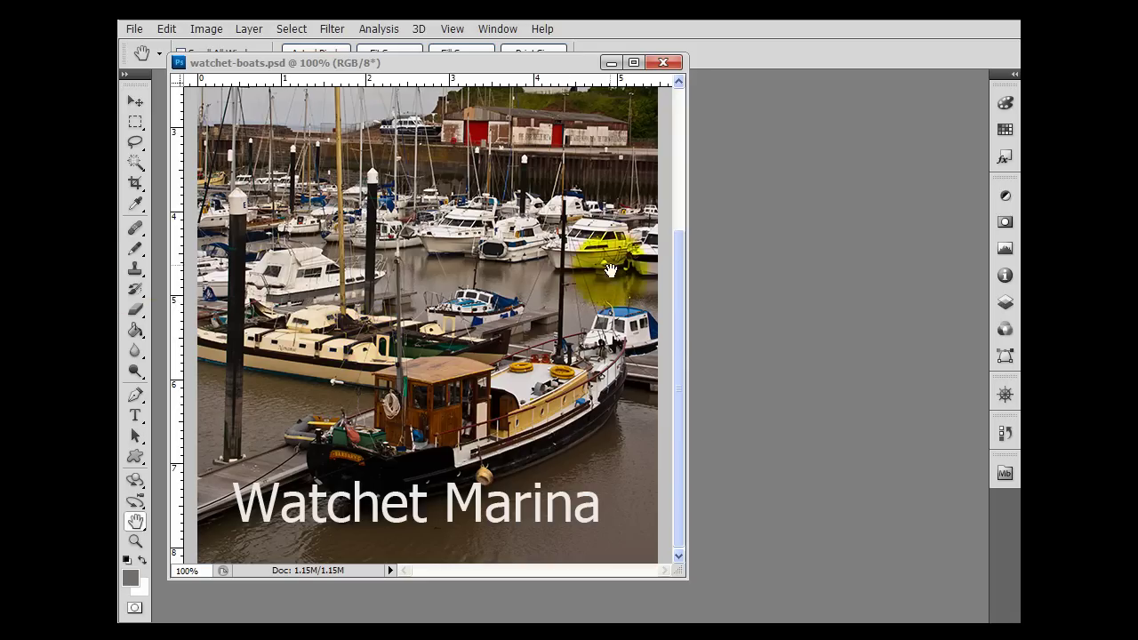
left_click_drag(674, 293, 674, 246)
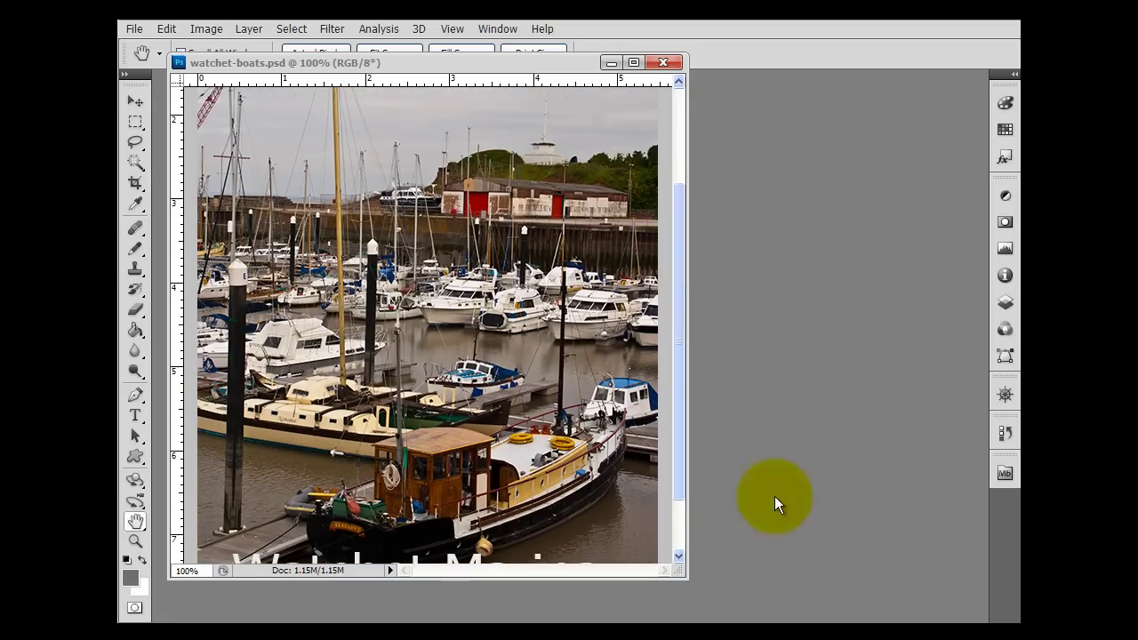
left_click(889, 618)
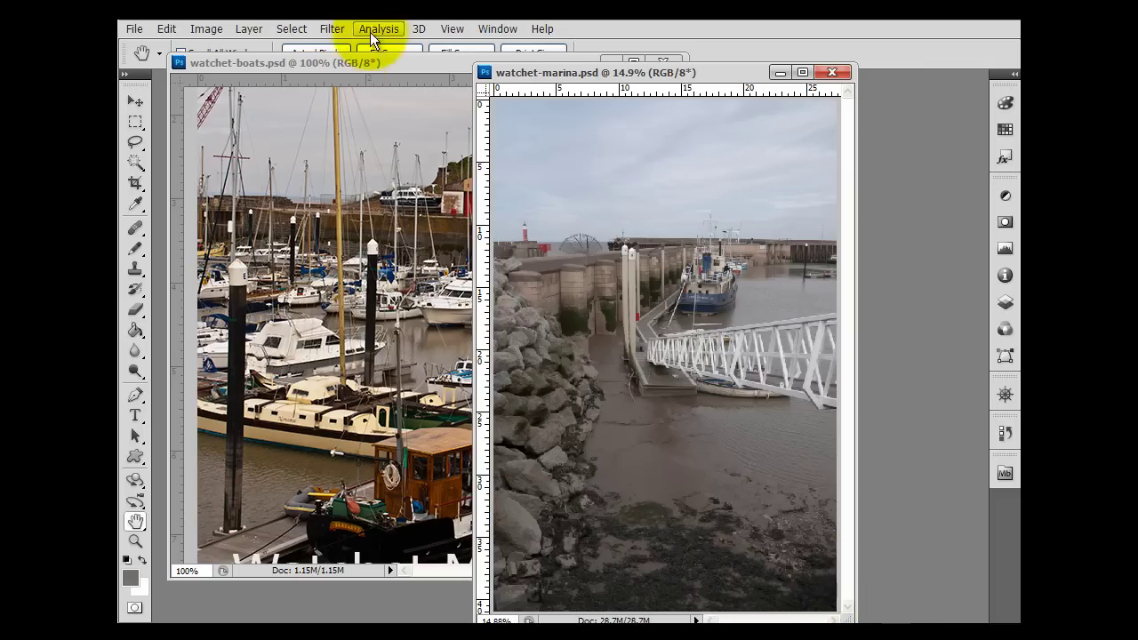
left_click(444, 62)
left_click(660, 58)
left_click_drag(697, 70, 388, 61)
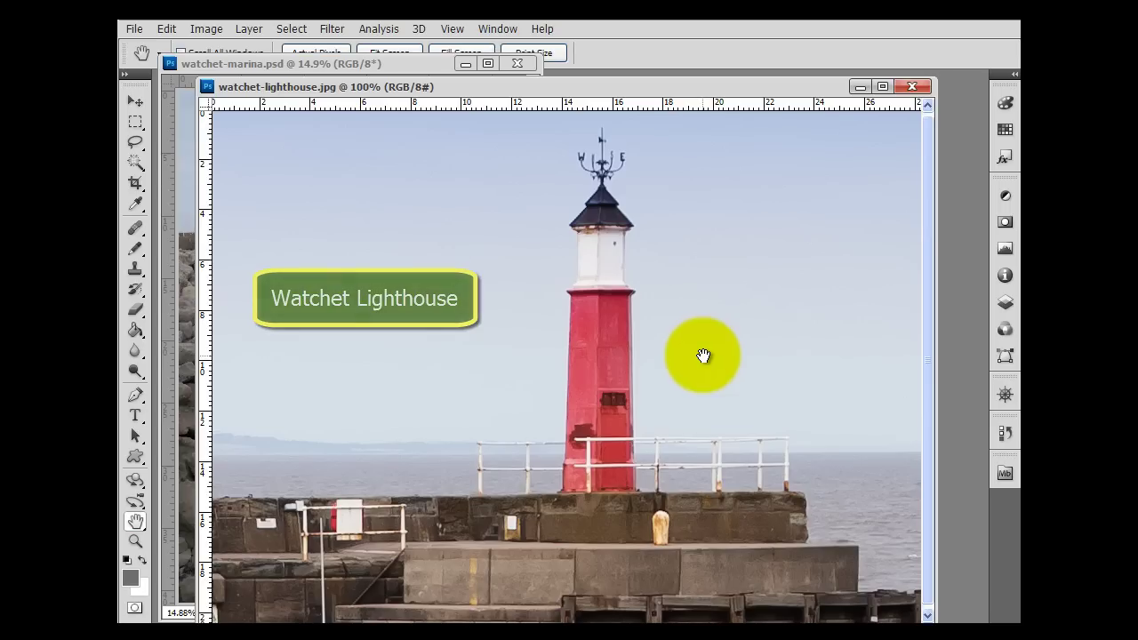
View watchet-lighthouse.jpg and watchet-foundry.jpg, and clear each image window from the workspace
left_click(570, 357)
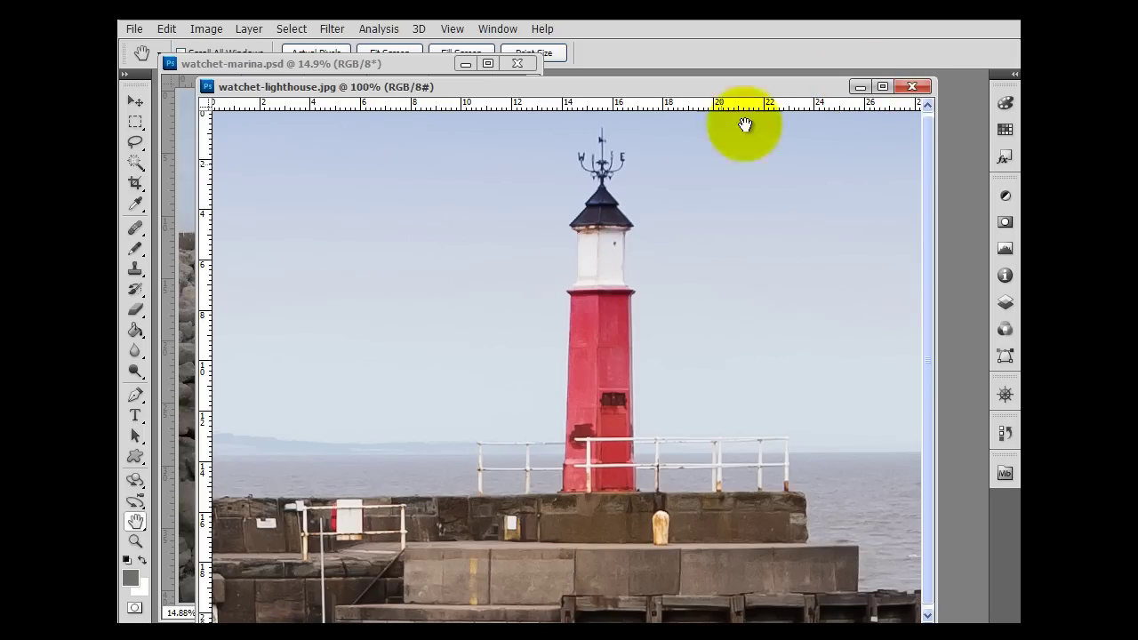
left_click(860, 86)
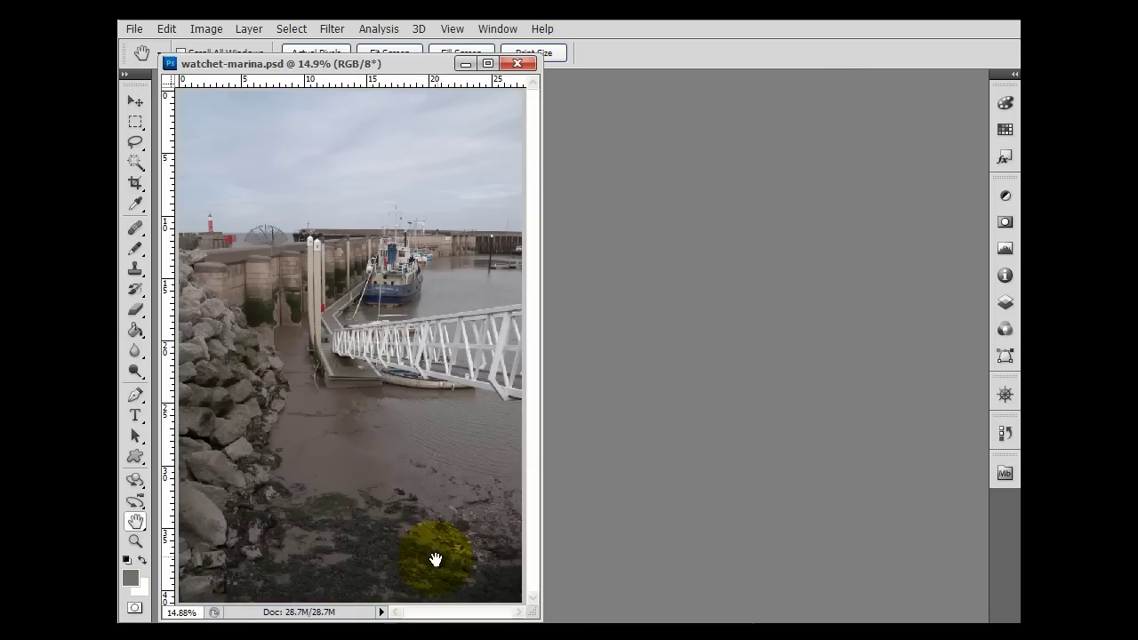
left_click(315, 630)
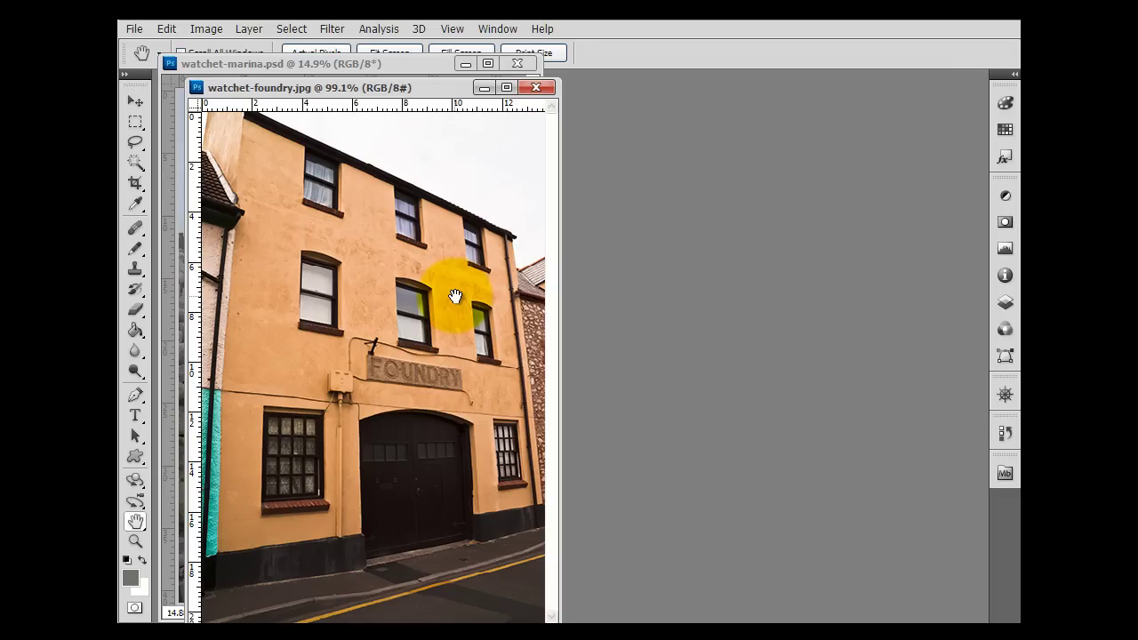
left_click(536, 86)
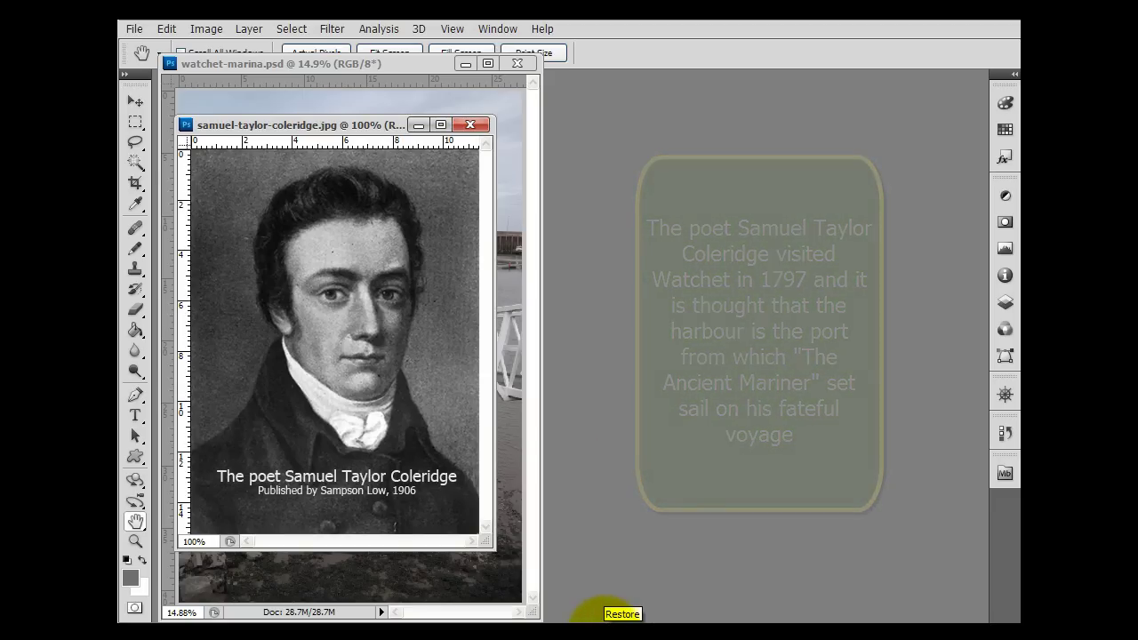
Bring up ancient-mariner.psd at 100% and enlarge its window to fill the screen
left_click(594, 615)
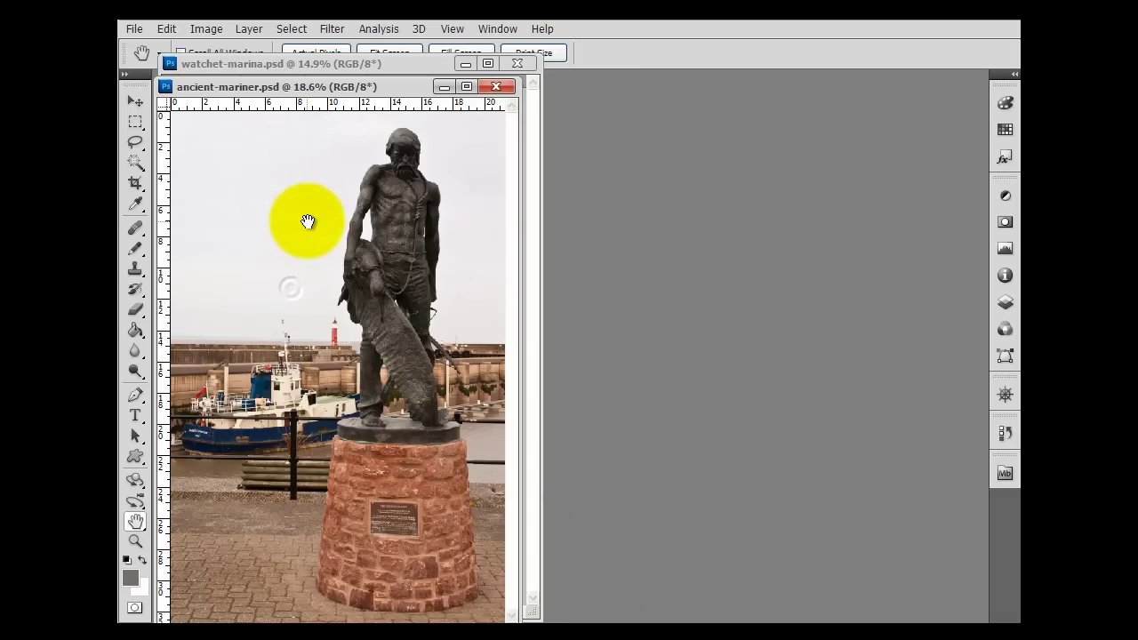
left_click(324, 47)
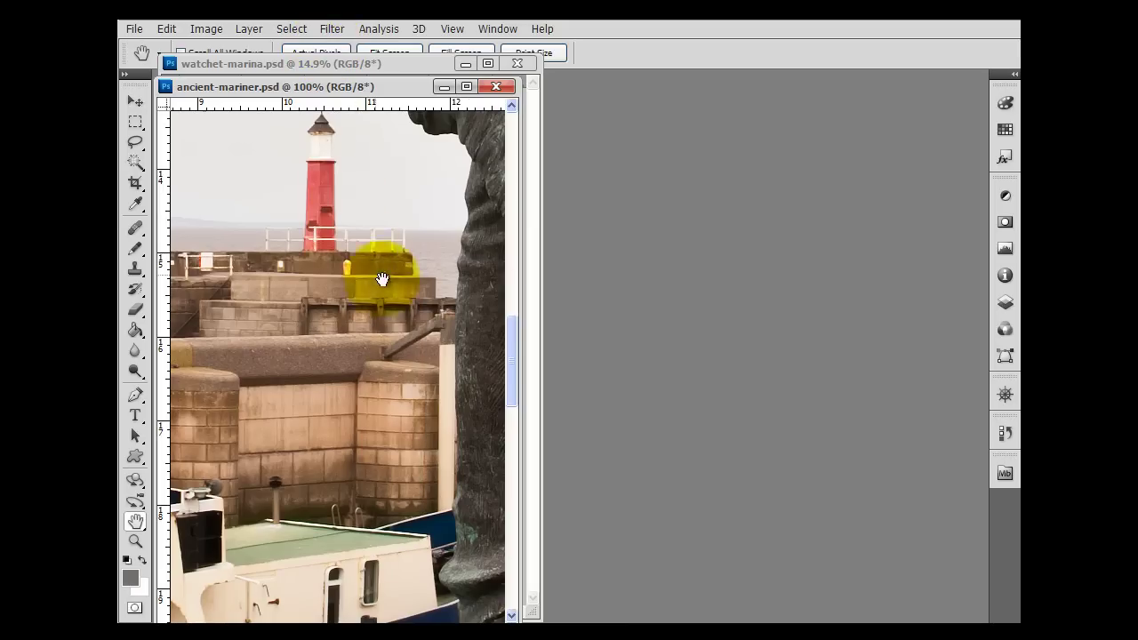
left_click(469, 86)
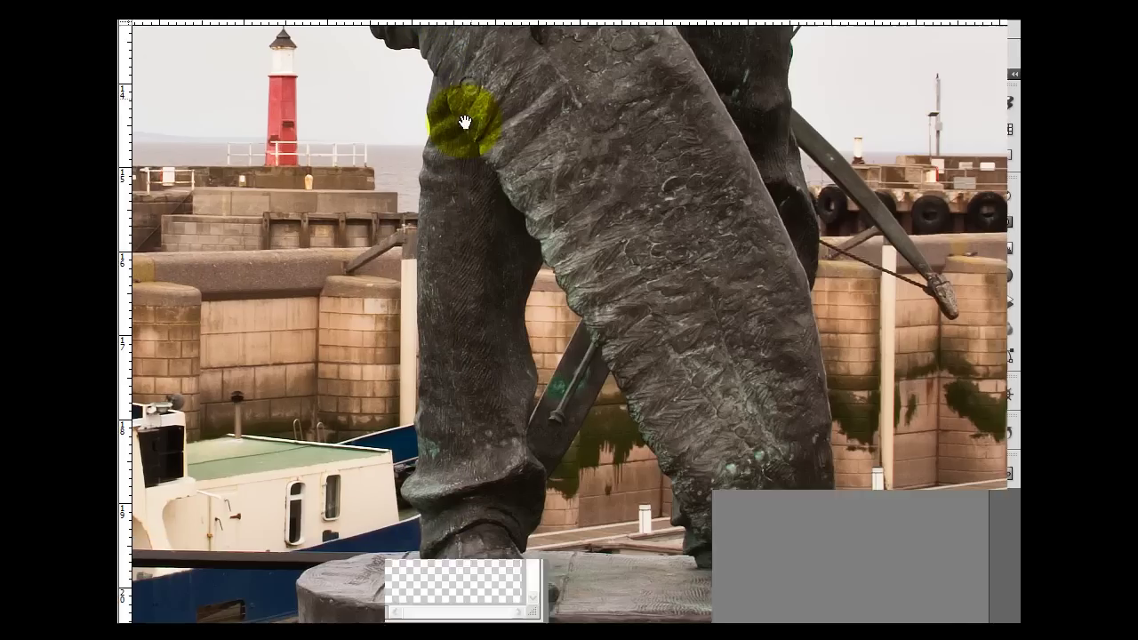
Examine the mariner statue's detail at full size, from its legs up to the head and back down
left_click_drag(625, 409, 623, 456)
scroll(622, 456, "up", 5)
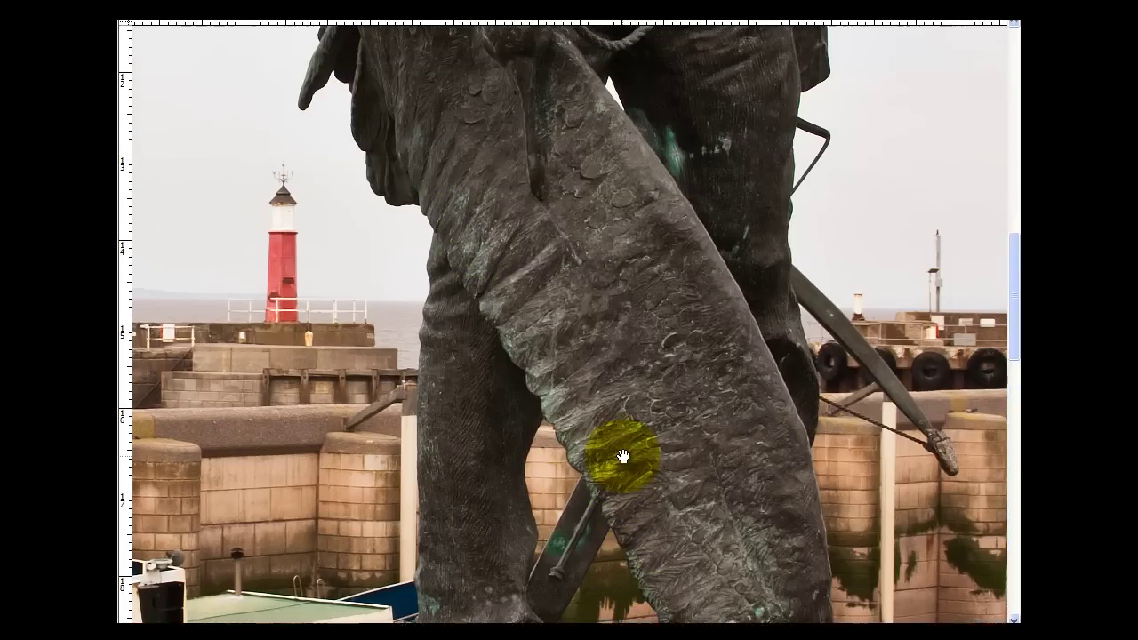
scroll(623, 456, "down", 6)
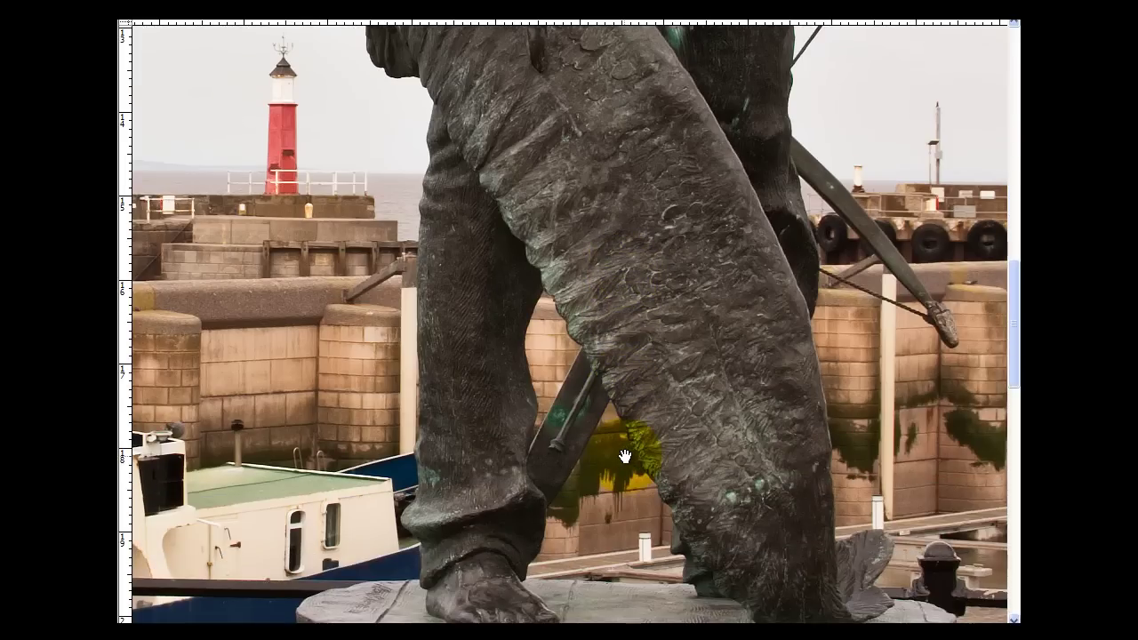
scroll(622, 456, "up", 5)
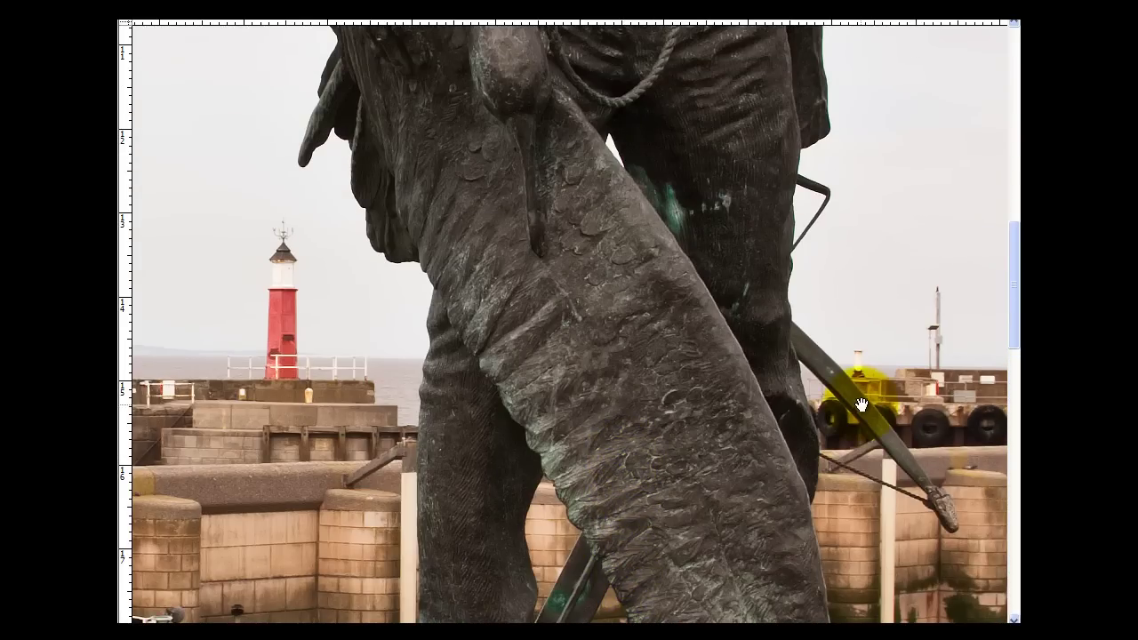
scroll(681, 450, "up", 8)
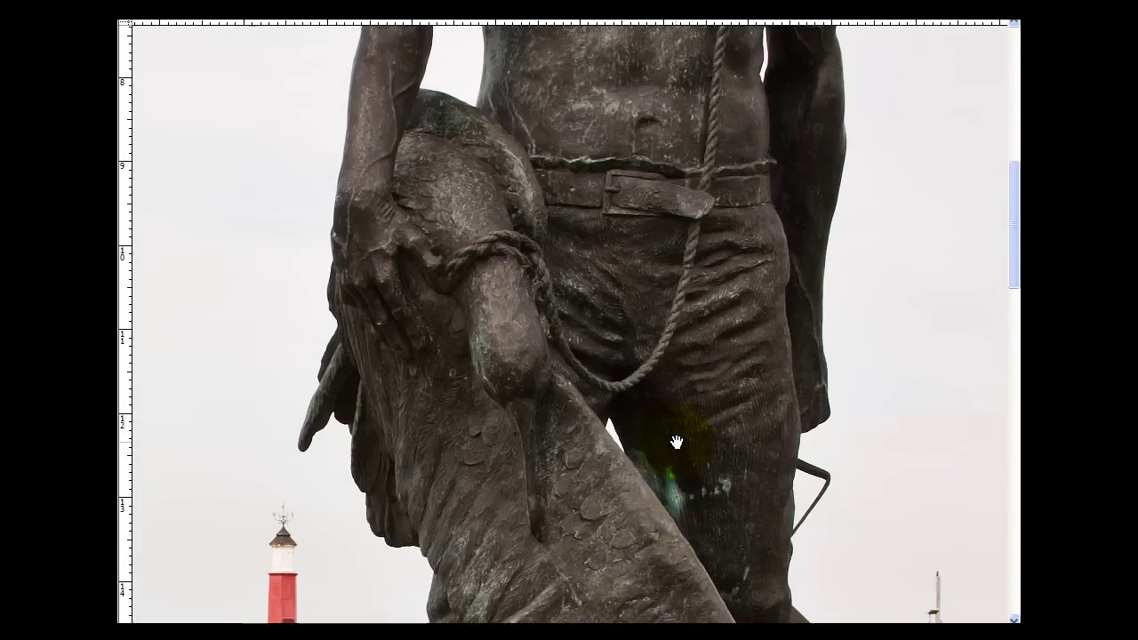
scroll(675, 442, "up", 12)
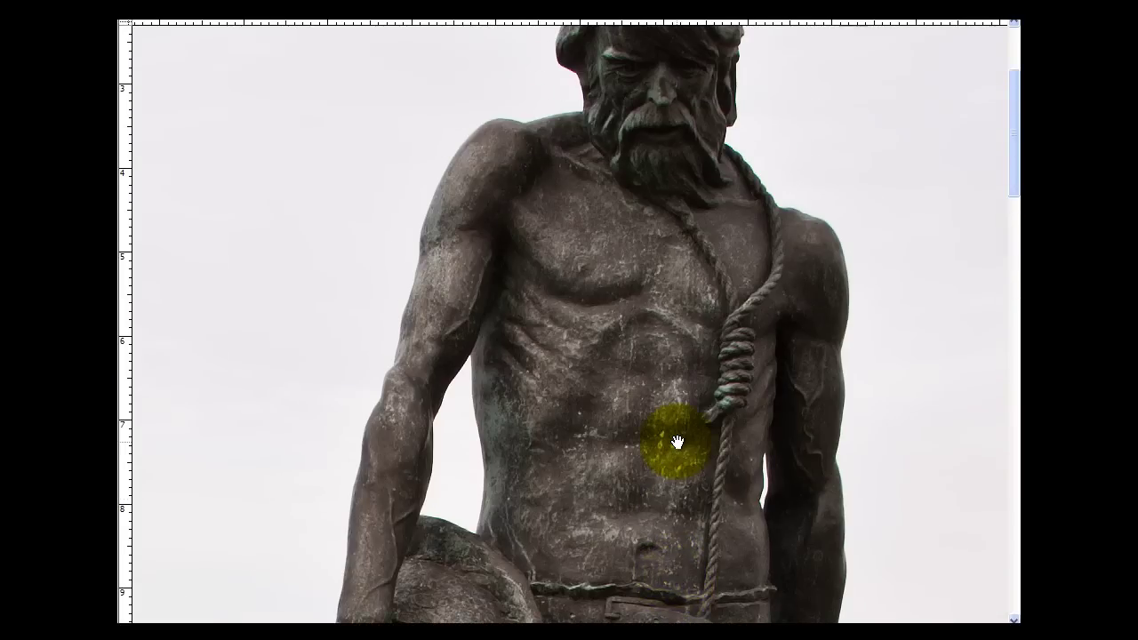
scroll(676, 442, "up", 4)
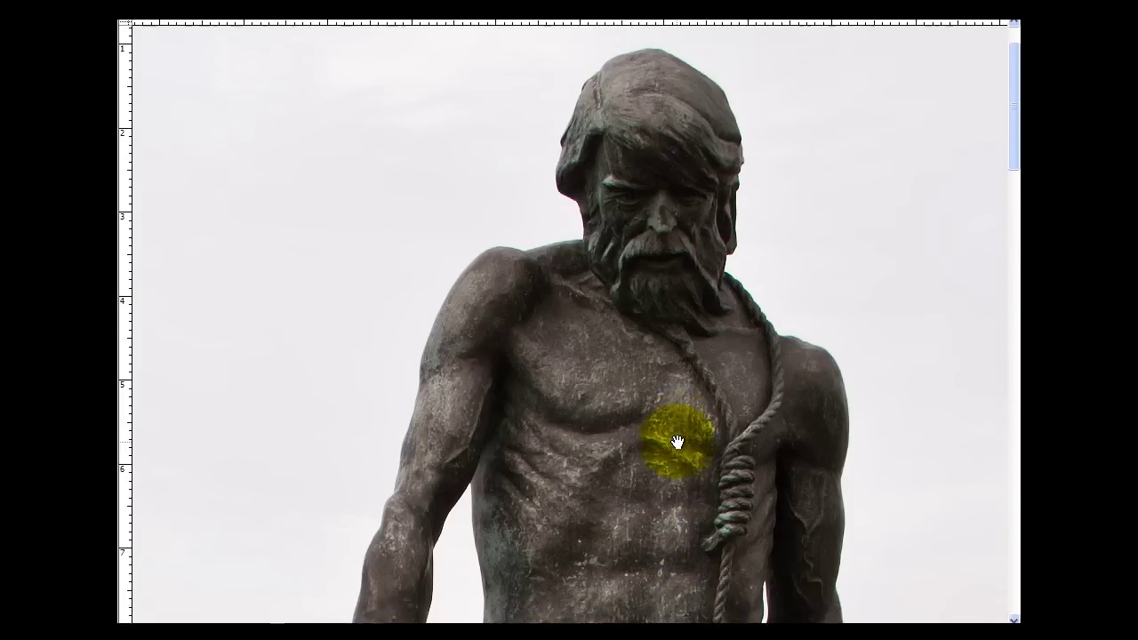
scroll(677, 442, "down", 8)
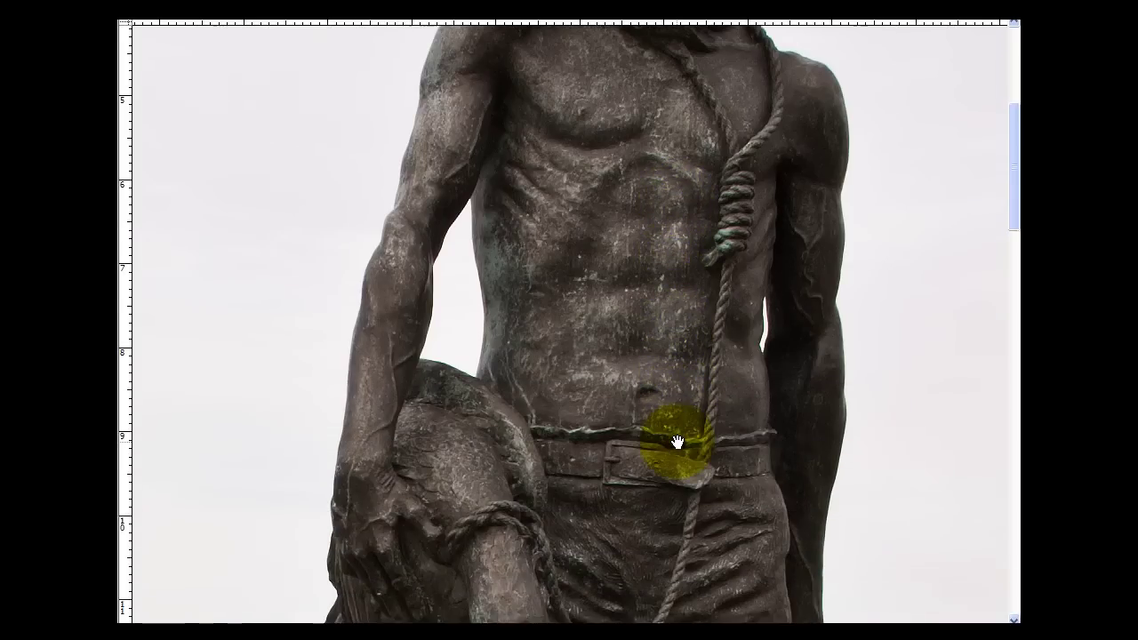
scroll(677, 442, "down", 8)
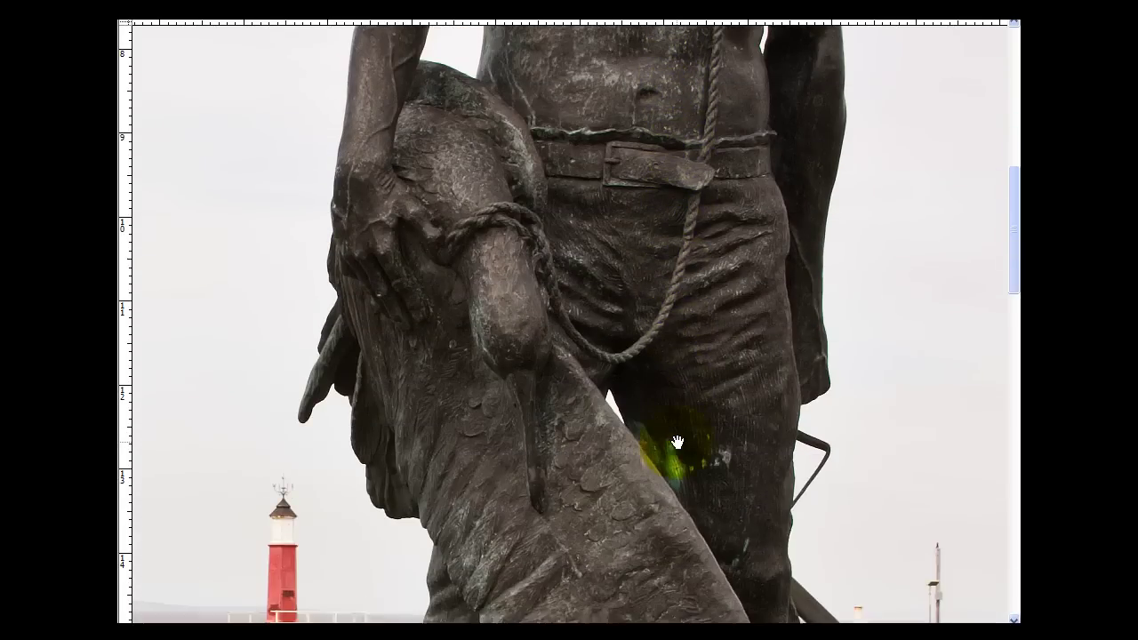
scroll(676, 442, "down", 3)
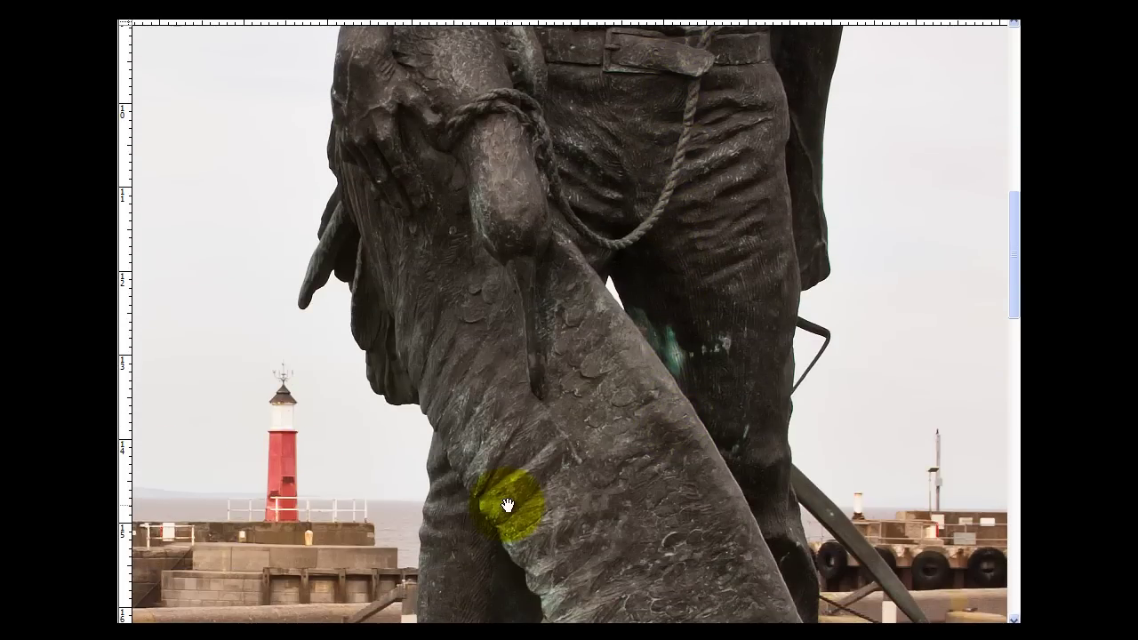
scroll(507, 505, "down", 5)
Examine the statue's base, the harbour wall, the lighthouse and the moored boat in the background at full size
left_click_drag(431, 465, 503, 303)
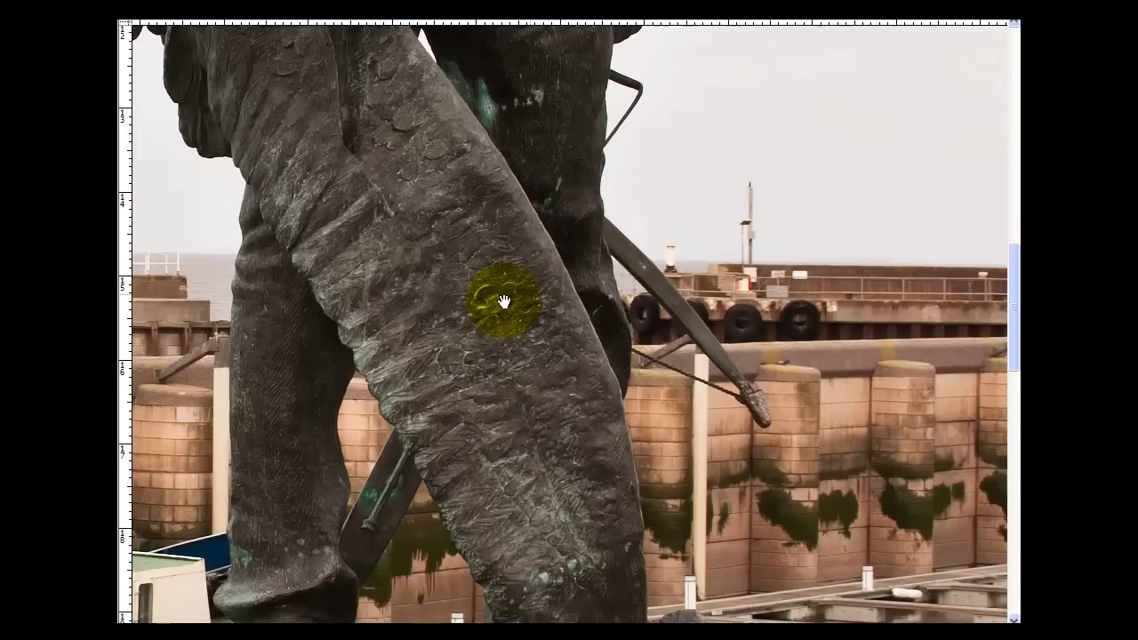
left_click_drag(780, 462, 990, 243)
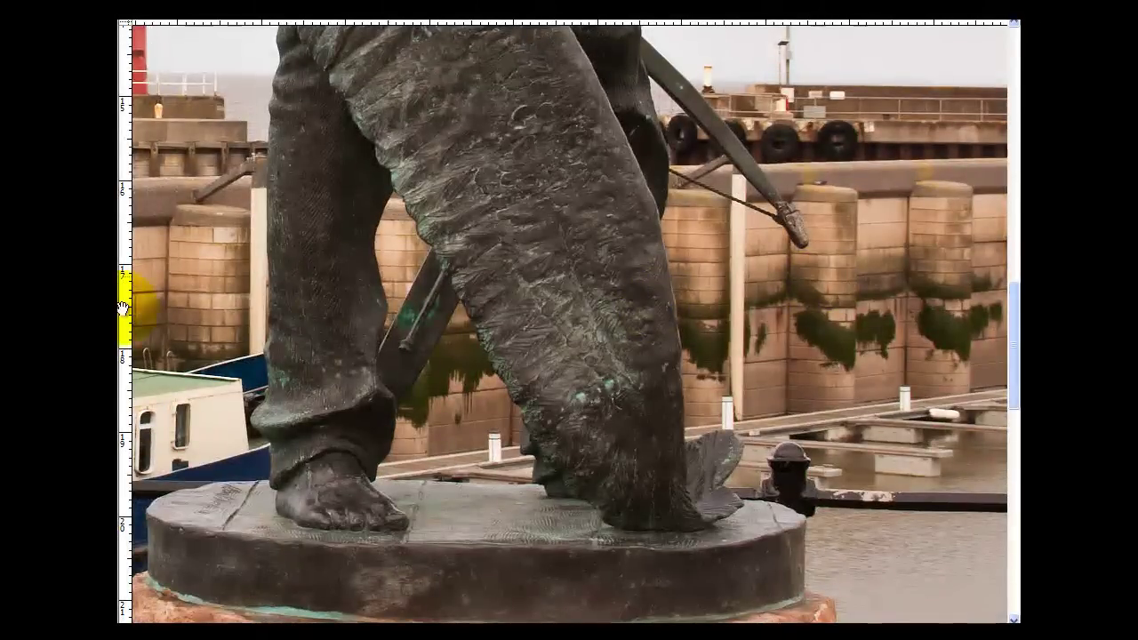
left_click_drag(452, 317, 368, 376)
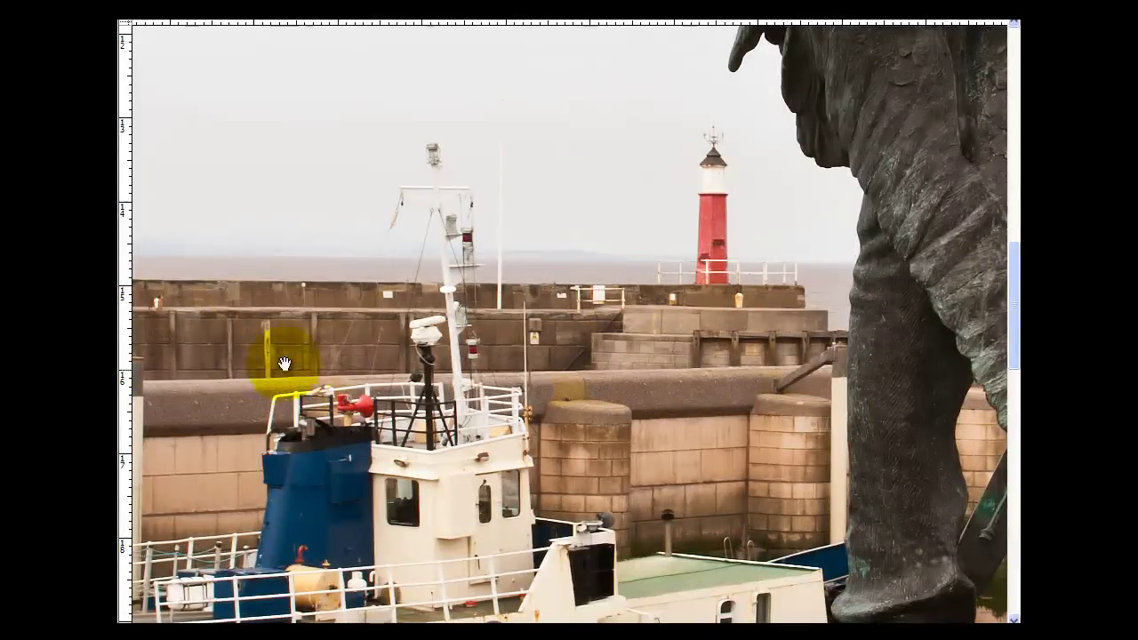
scroll(587, 528, "down", 5)
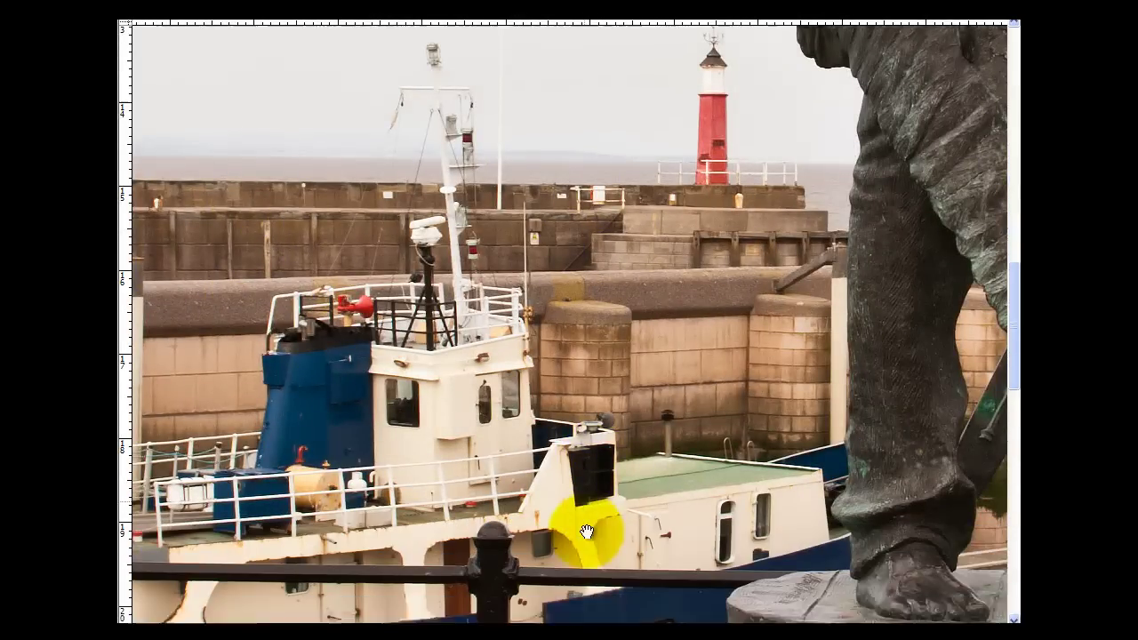
scroll(576, 525, "down", 5)
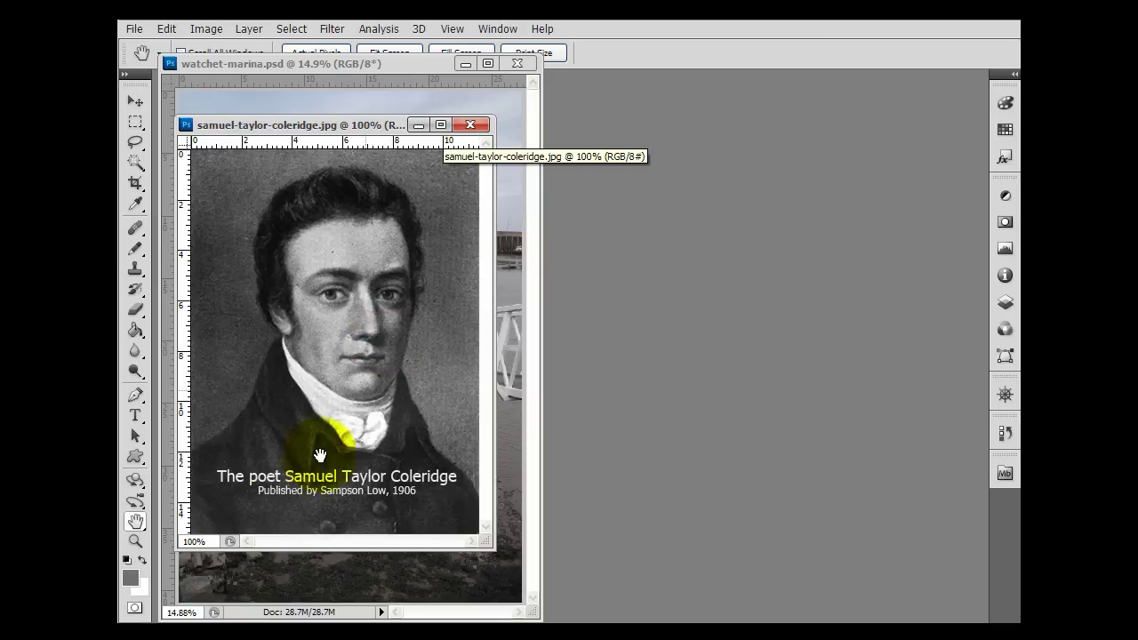
Close samuel-taylor-coleridge.jpg and duplicate the Background layer of watchet-marina.psd
left_click(472, 127)
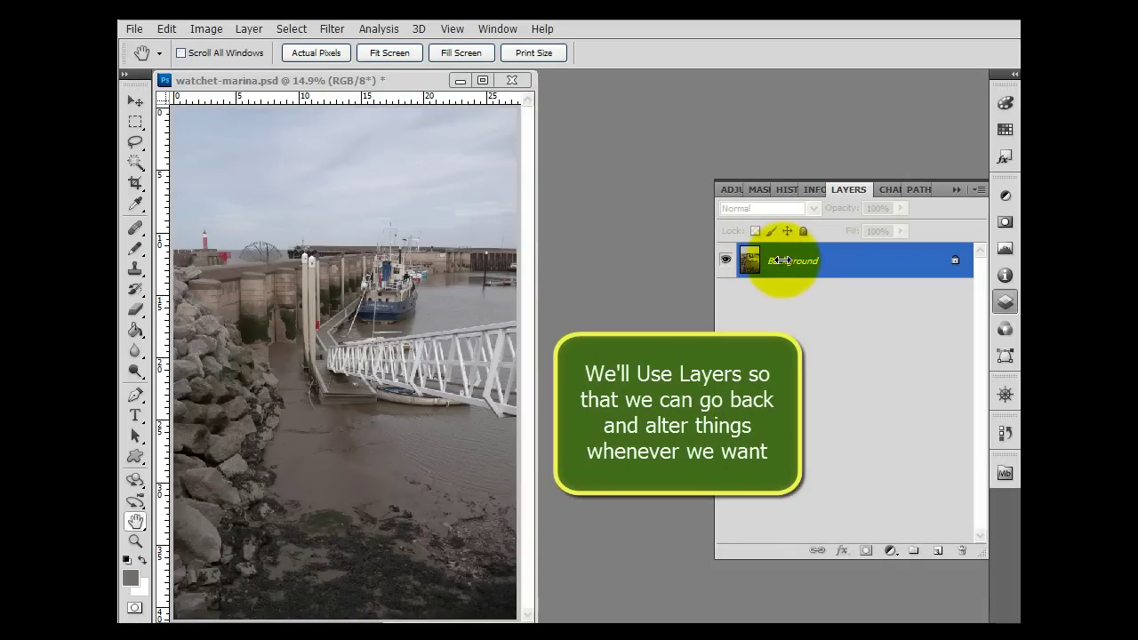
left_click(247, 31)
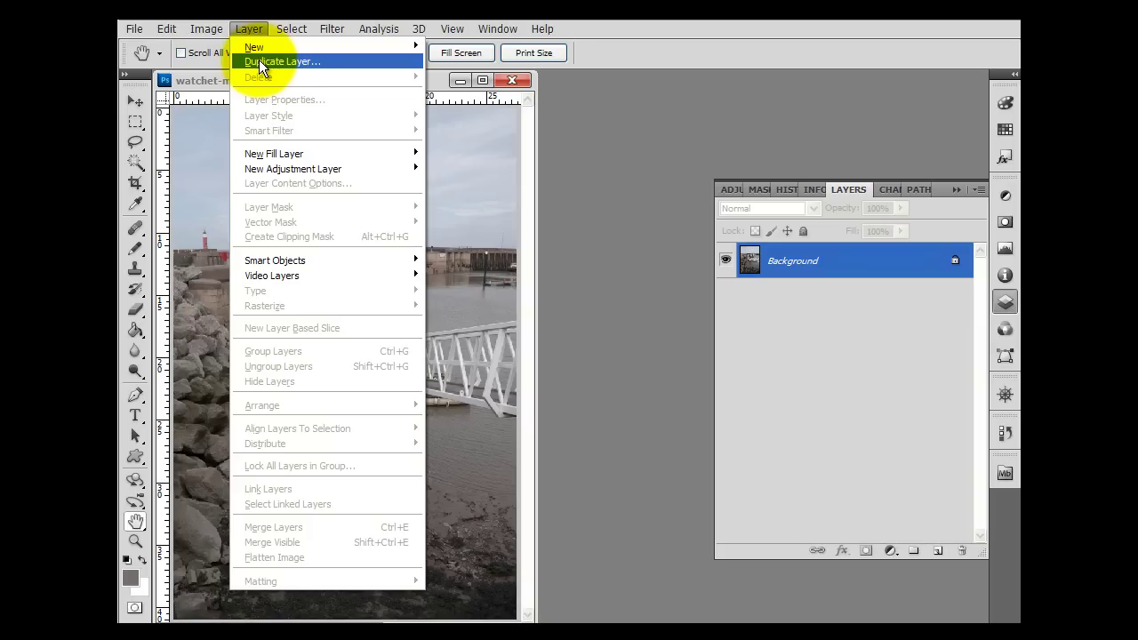
left_click(260, 62)
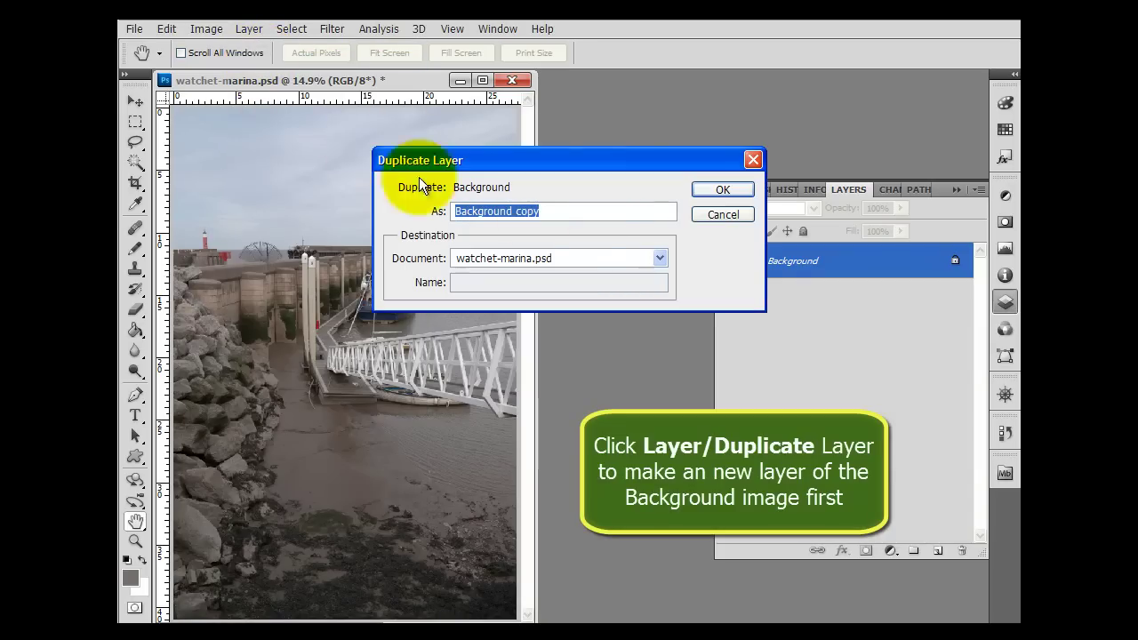
left_click(723, 190)
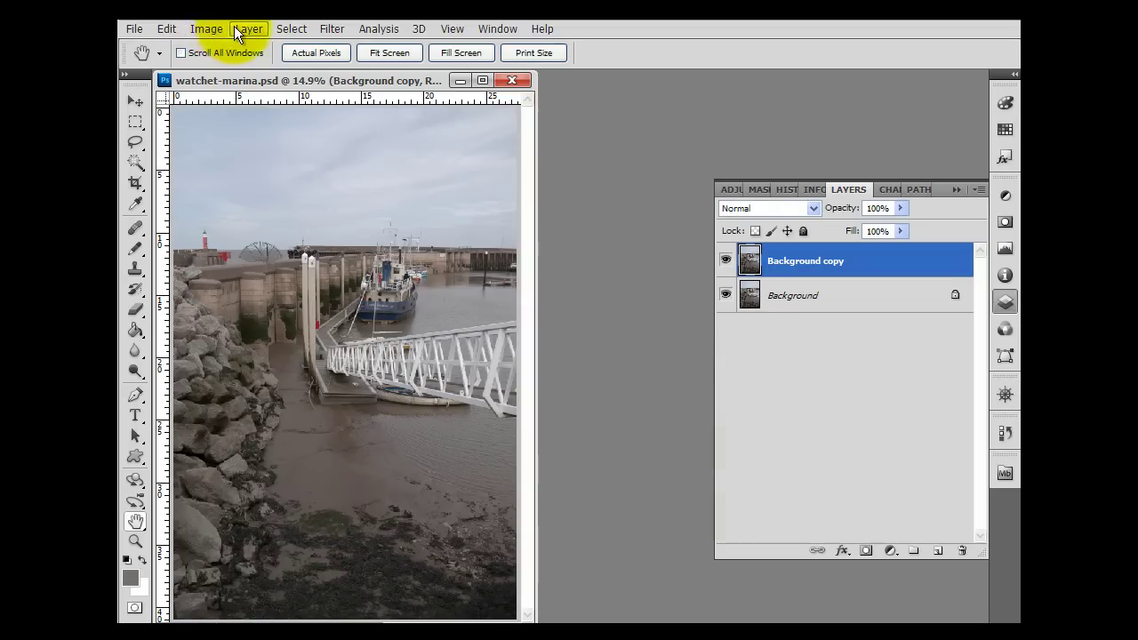
Start a Curves adjustment on the duplicated layer, setting the black point to input 14 and the white point to input 230
left_click(206, 29)
mouse_move(233, 71)
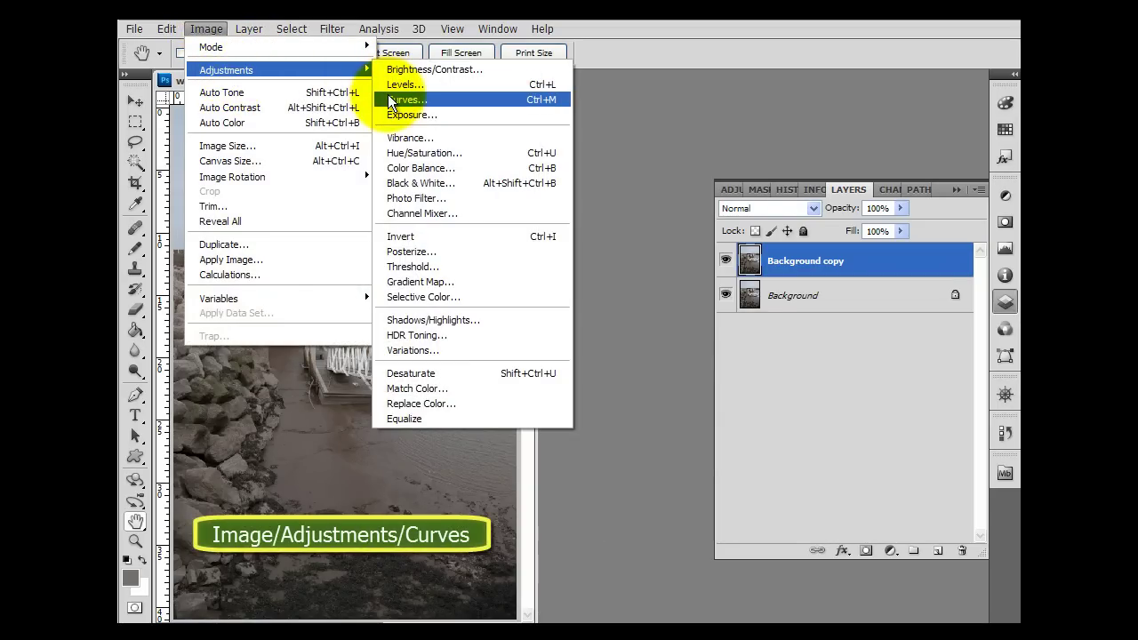
left_click(391, 99)
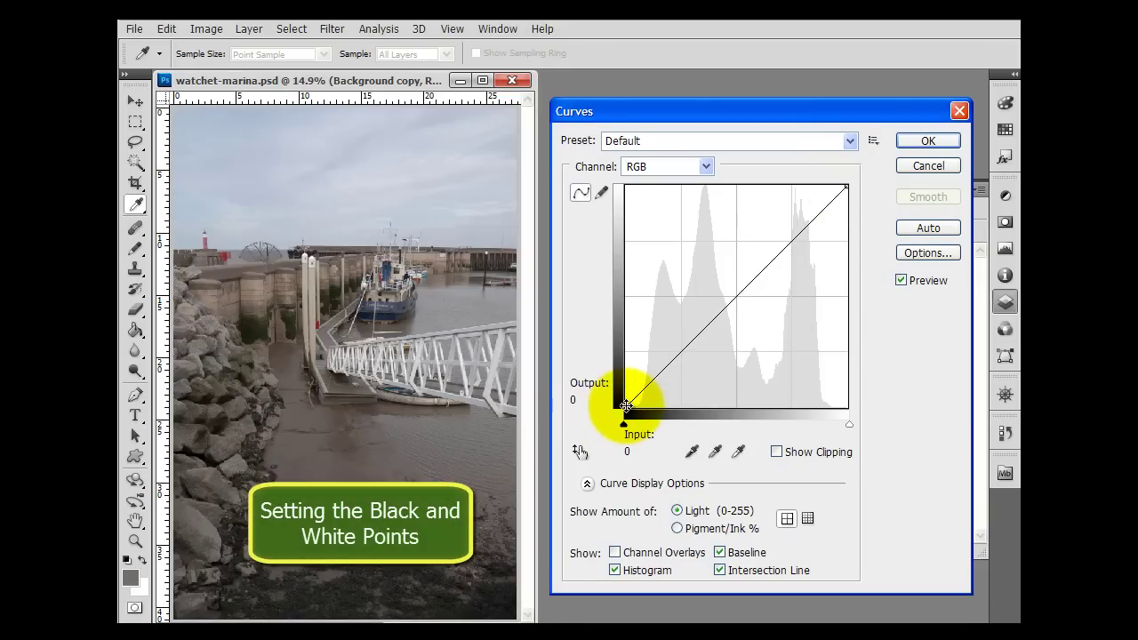
left_click_drag(624, 423, 636, 423)
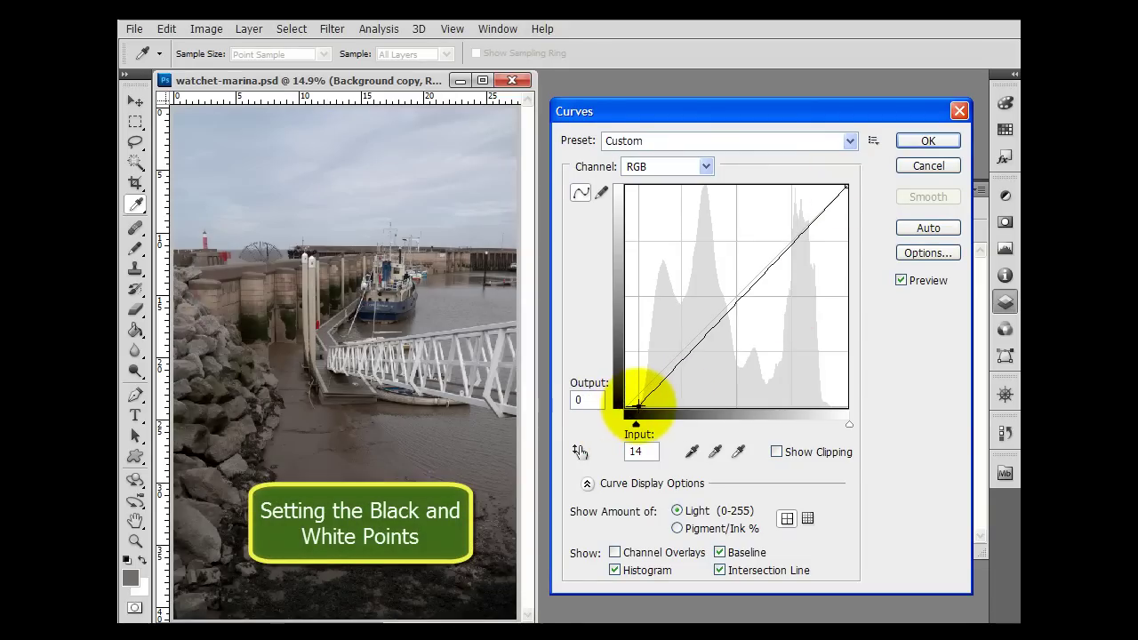
left_click_drag(849, 185, 827, 184)
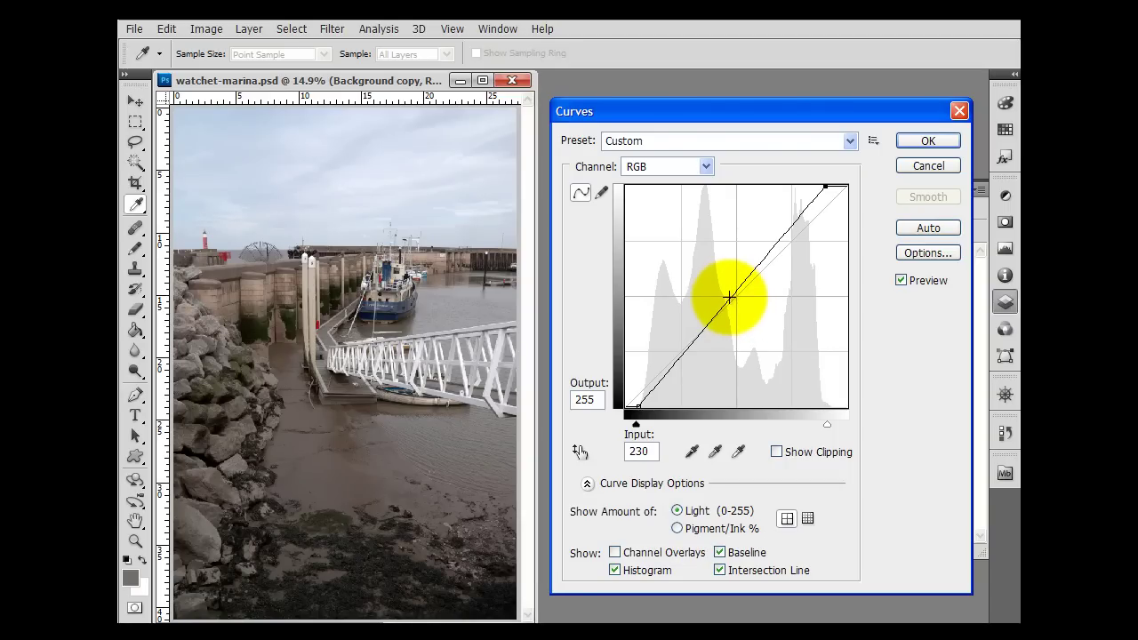
Apply an S-shaped curve through input 76, output 55 and input 171, output 199, and compare the Background copy with the original
left_click_drag(770, 247, 778, 240)
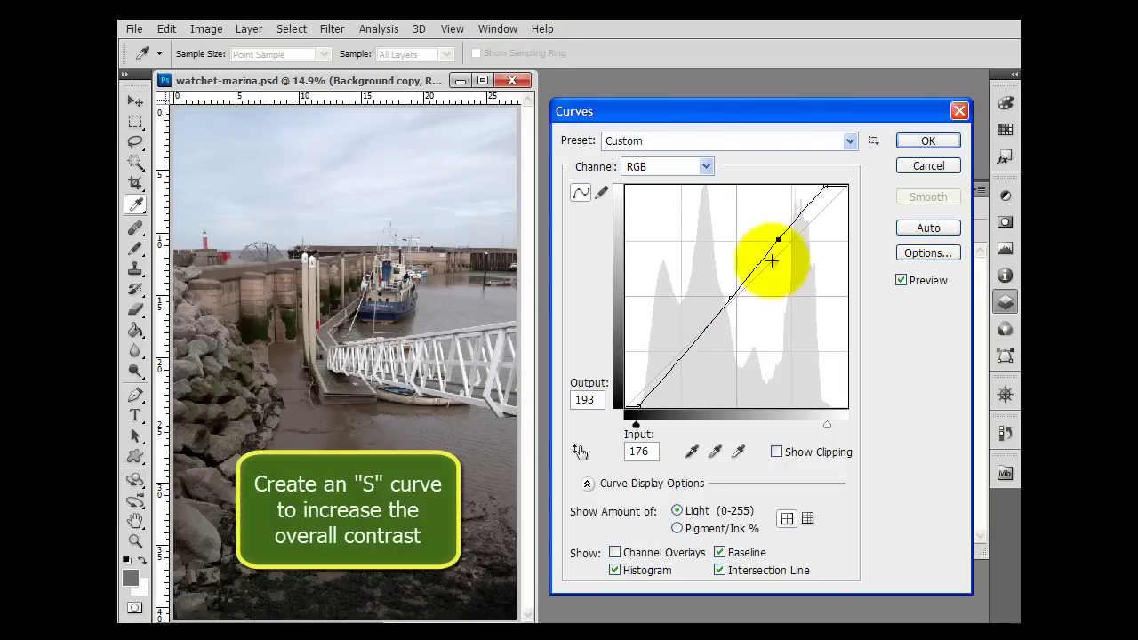
left_click_drag(683, 353, 692, 360)
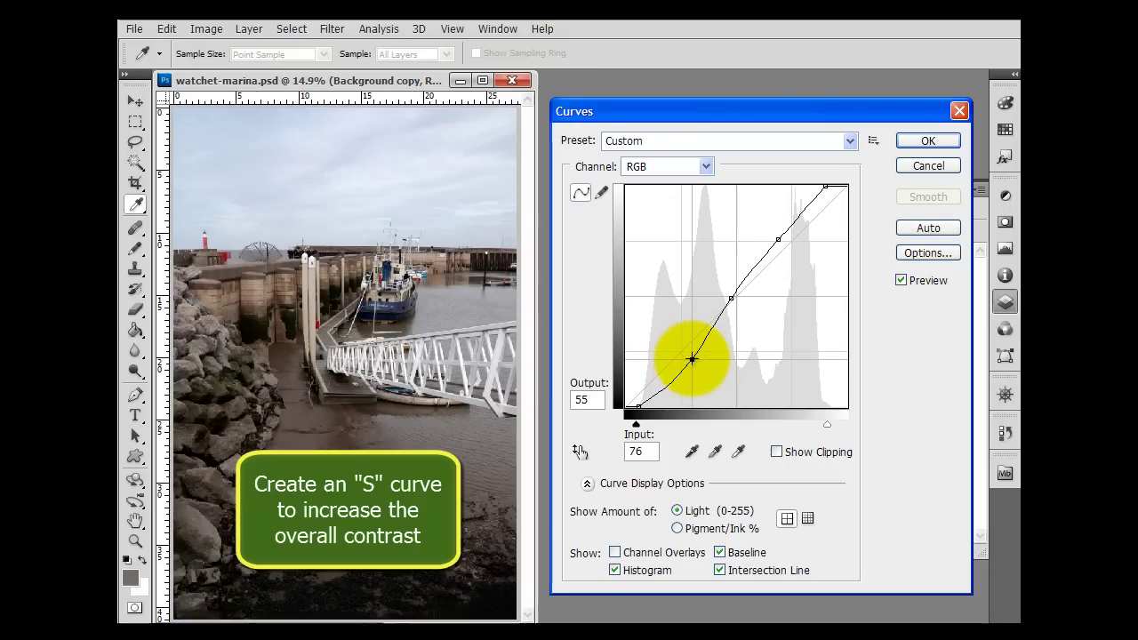
left_click_drag(779, 239, 773, 234)
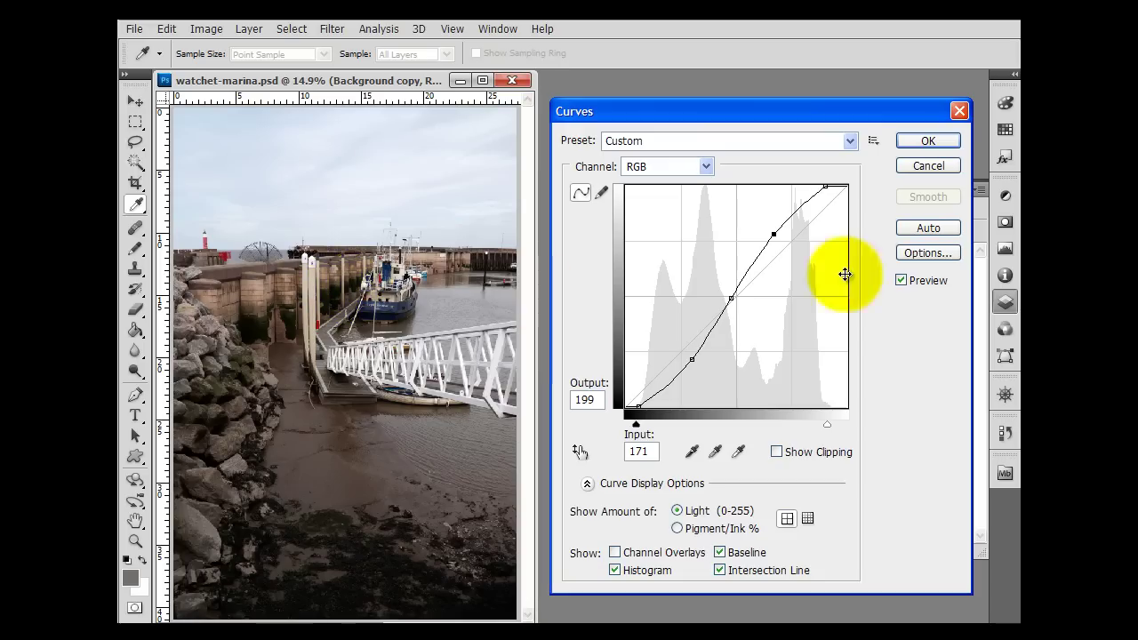
left_click(922, 142)
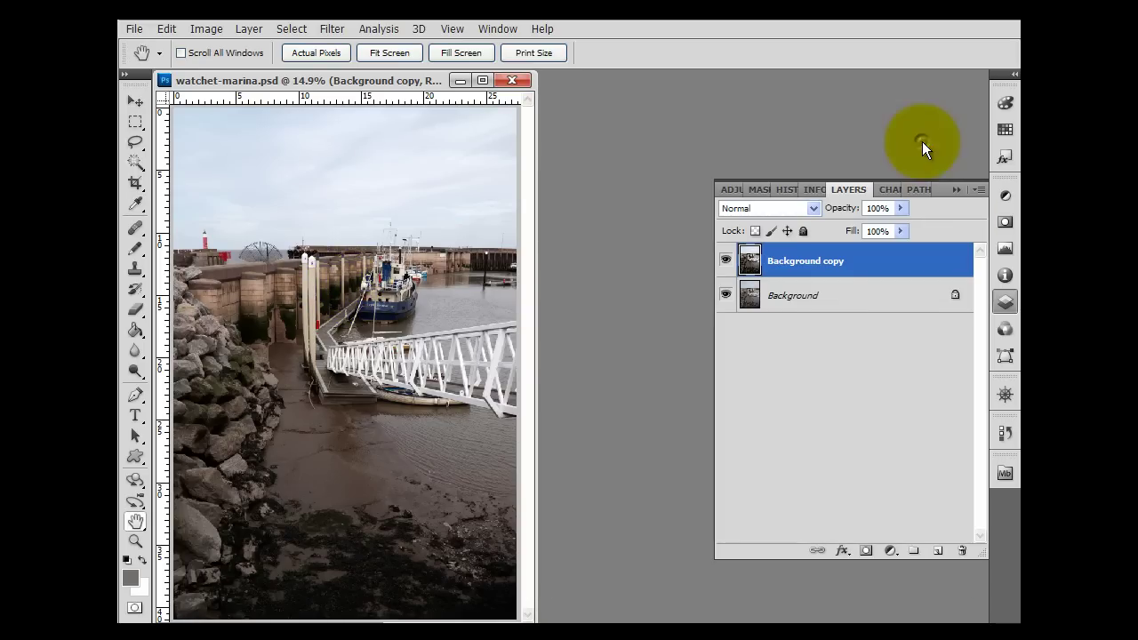
left_click(725, 263)
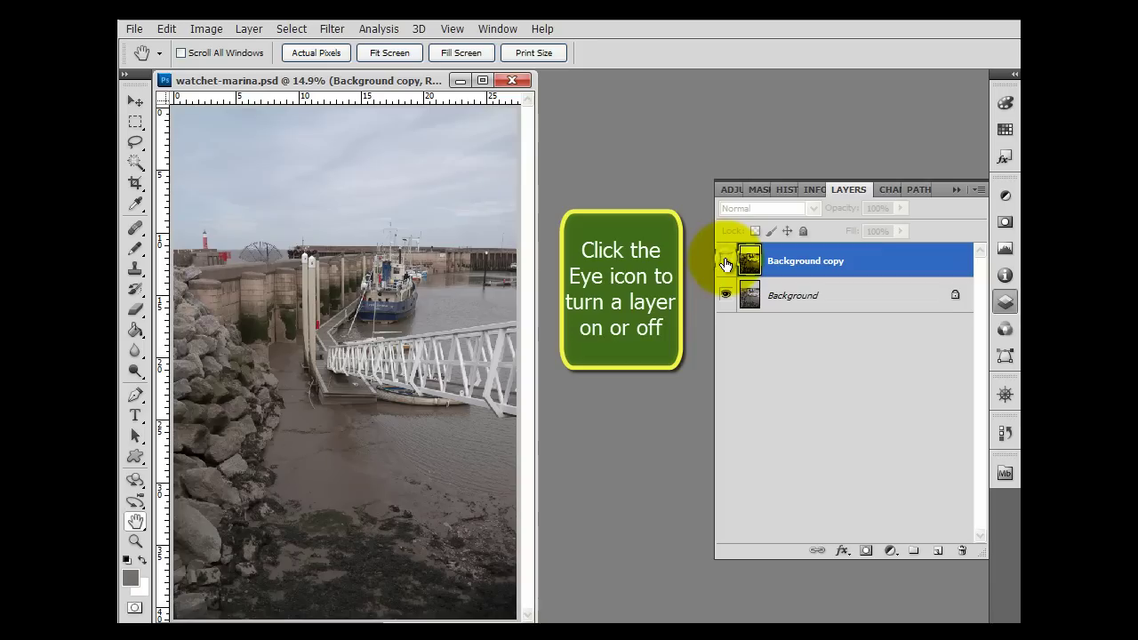
left_click(726, 262)
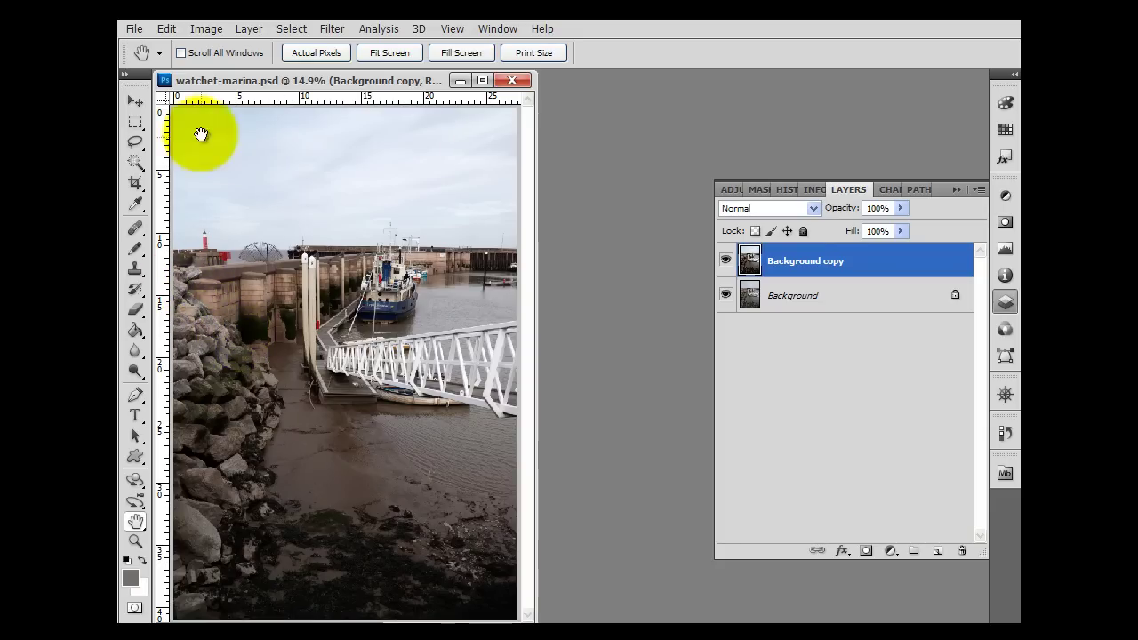
Make a rough Lasso selection around the pile of rocks along the harbour wall, down to the image's lower edge
key("l")
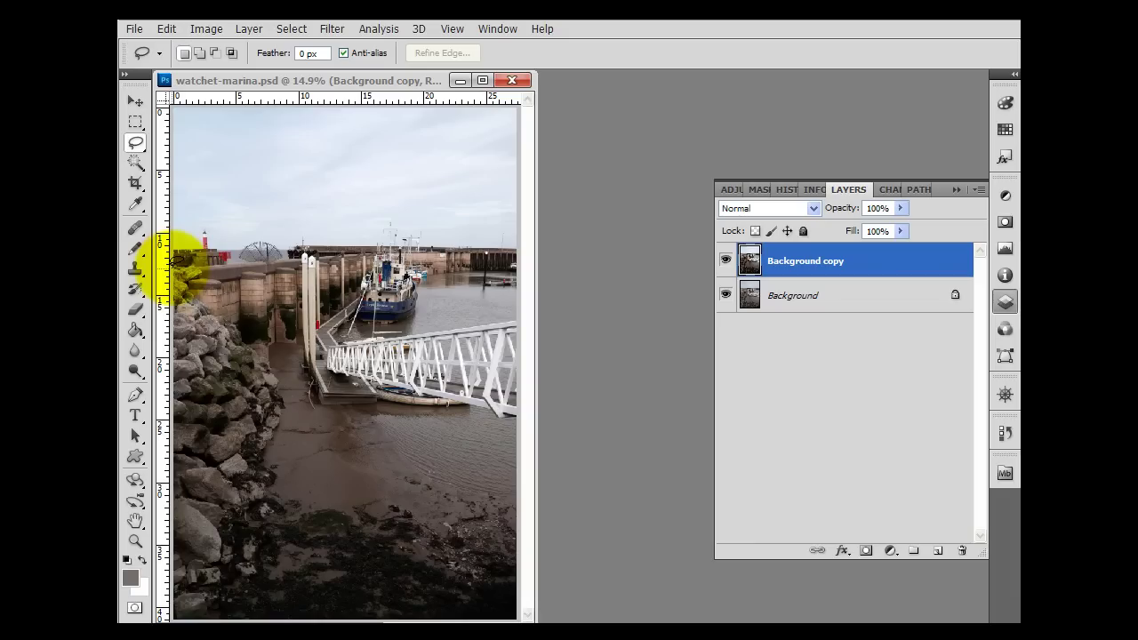
mouse_move(230, 317)
left_mouse_down()
mouse_move(269, 363)
mouse_move(283, 400)
left_mouse_up()
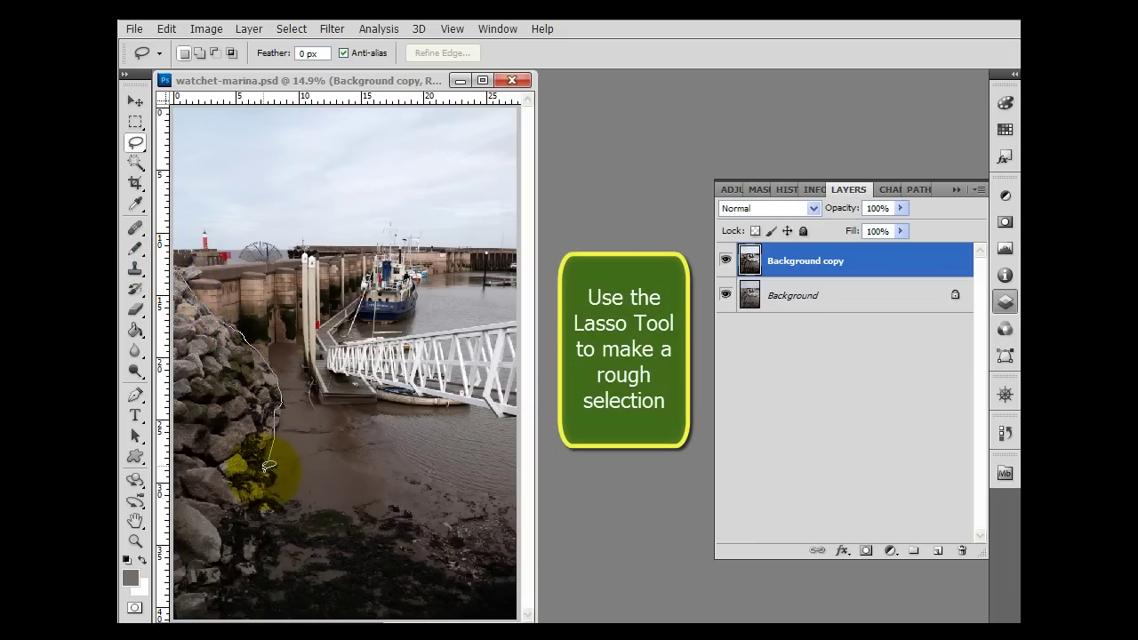
mouse_move(178, 615)
left_mouse_down()
mouse_move(149, 495)
mouse_move(156, 267)
left_mouse_up()
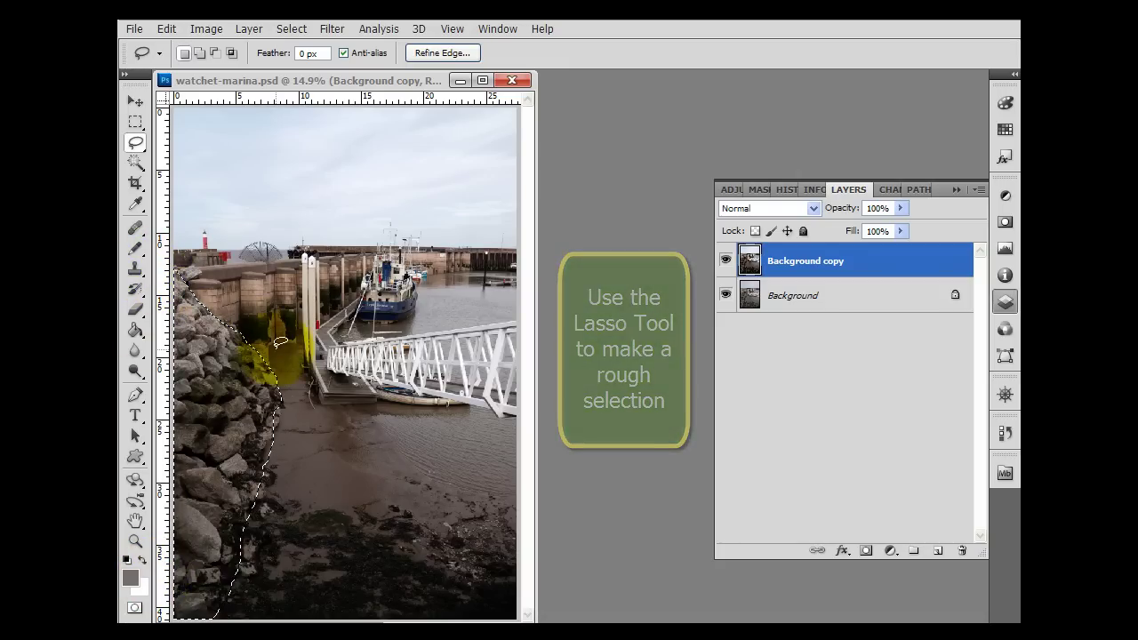
Feather the rock selection's edge with Refine Edge and create a Curves adjustment layer from it
left_click(459, 53)
left_click_drag(761, 277, 851, 275)
left_click(894, 487)
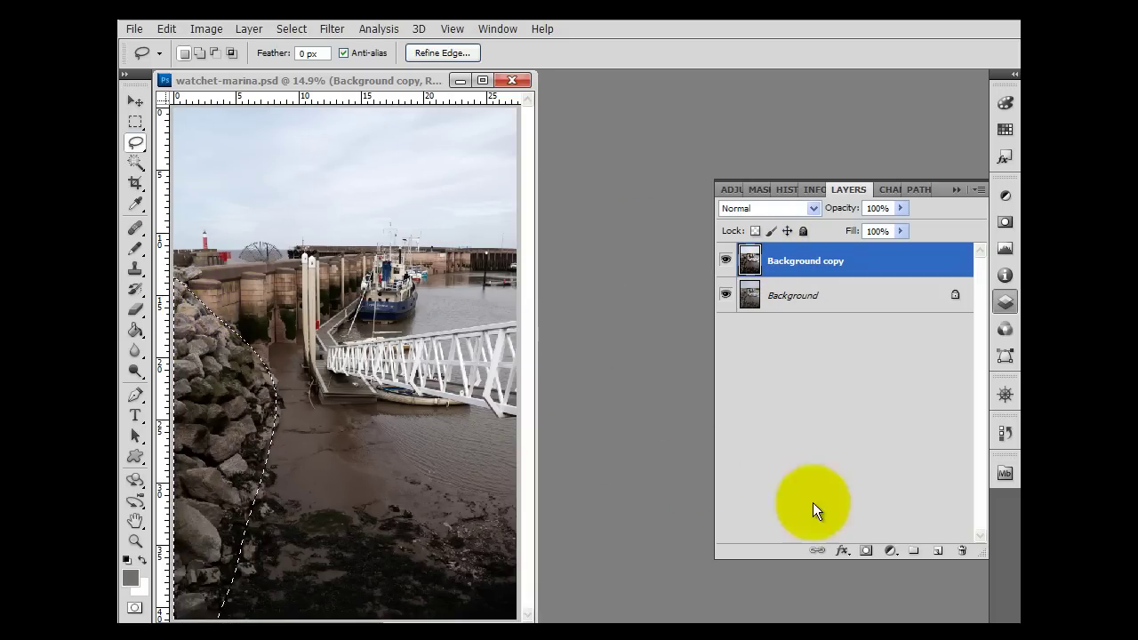
left_click(891, 551)
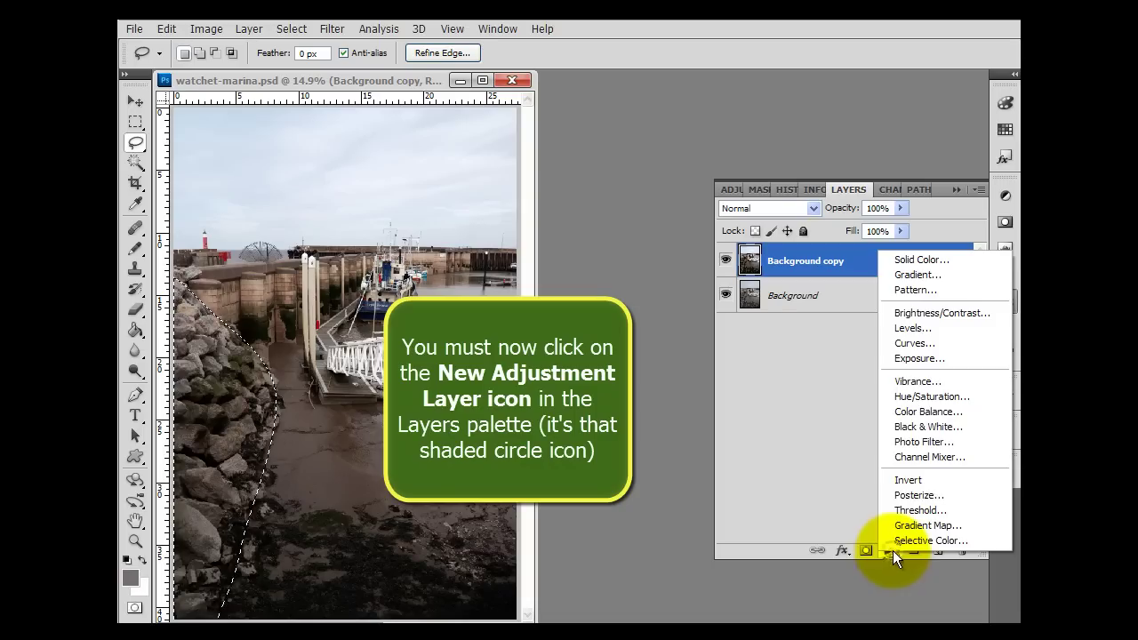
left_click(927, 345)
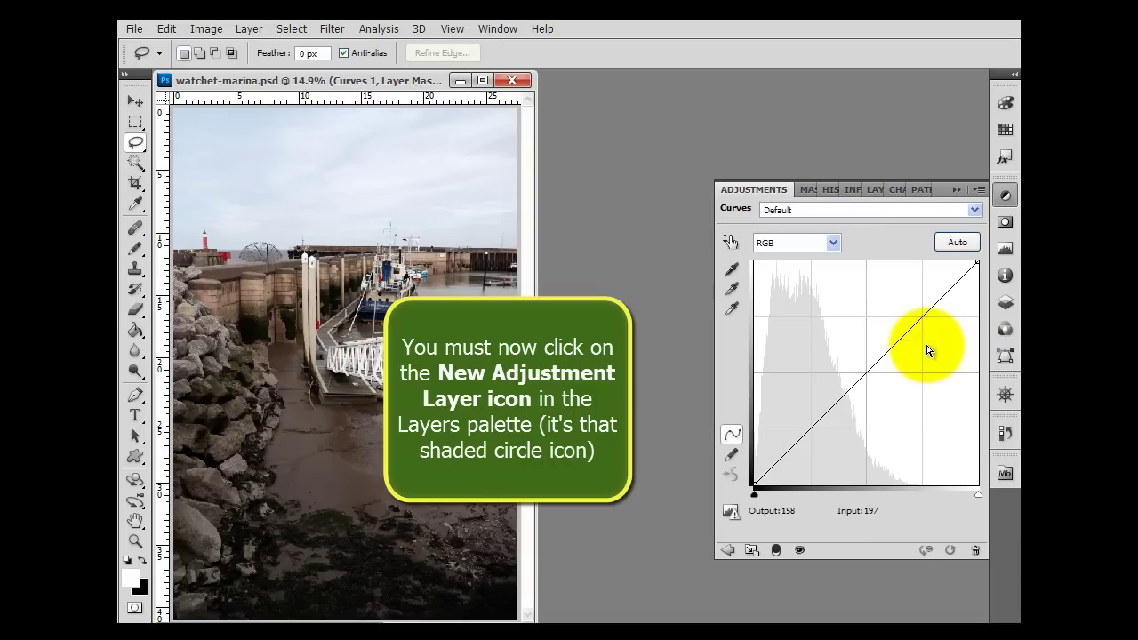
left_click(212, 27)
mouse_move(212, 72)
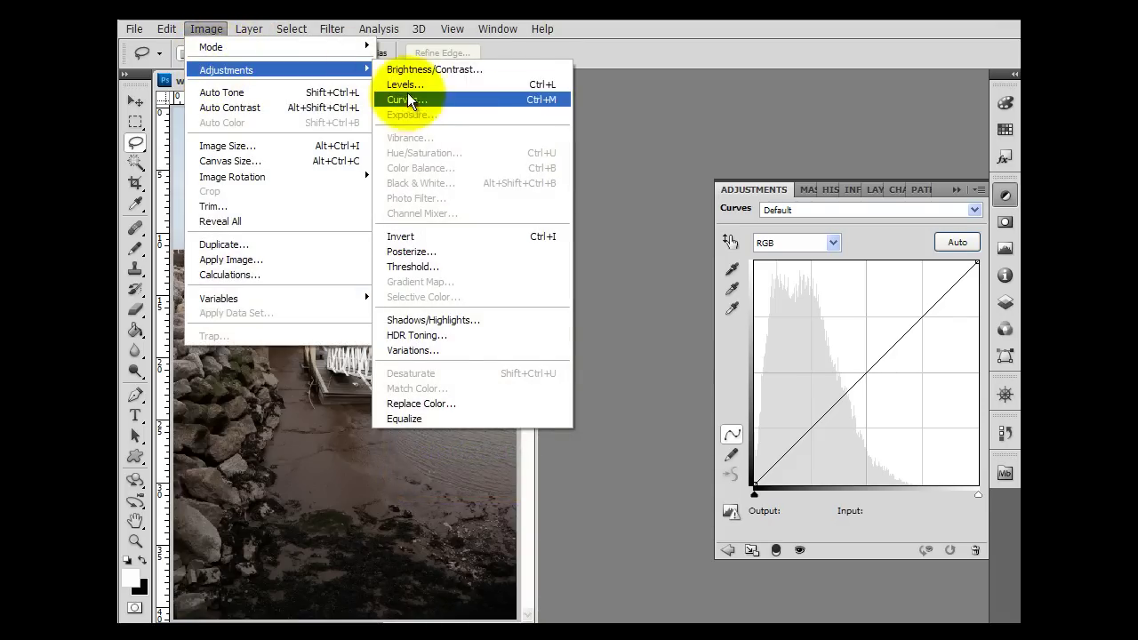
left_click(607, 504)
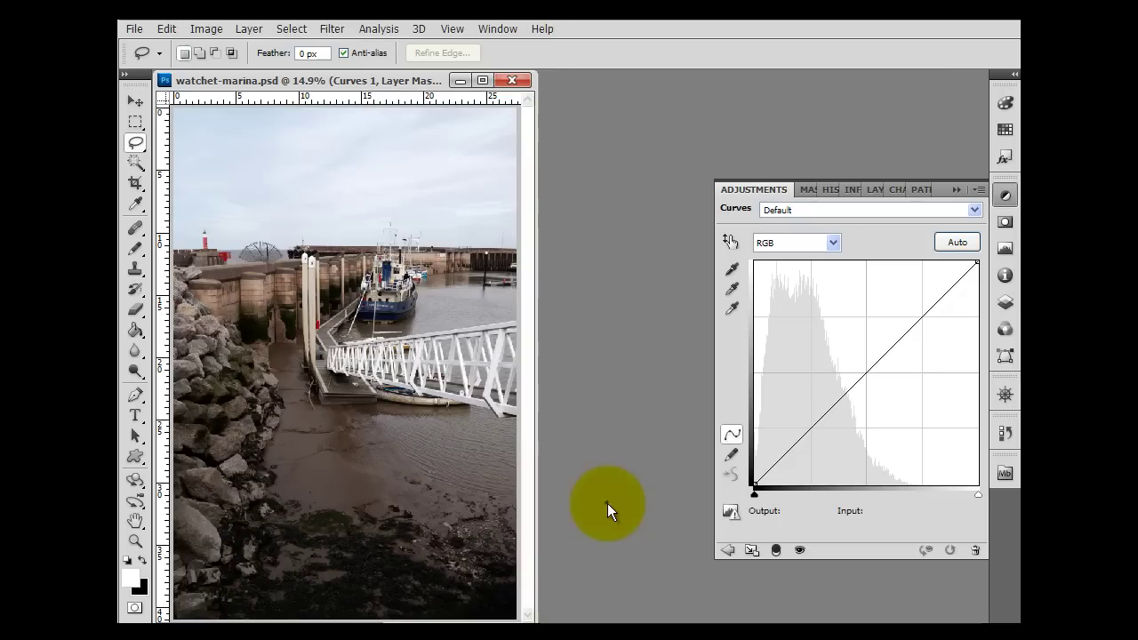
Brighten the rocks by raising the midpoint of the Curves 1 layer's RGB curve to input 113, output 140
left_click(1006, 304)
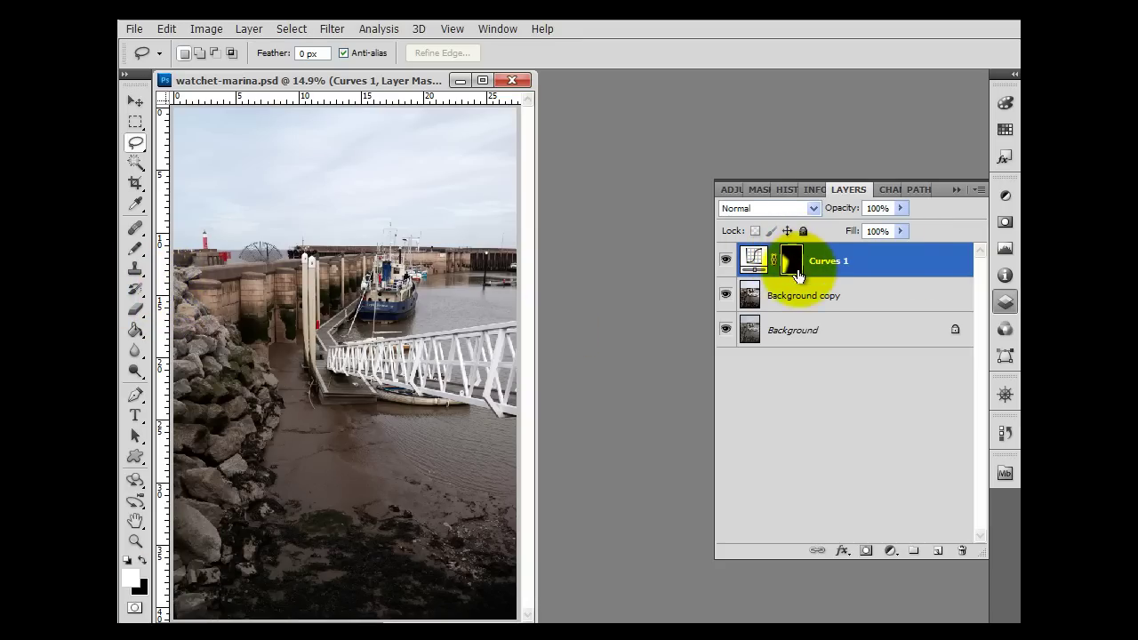
left_click(751, 262)
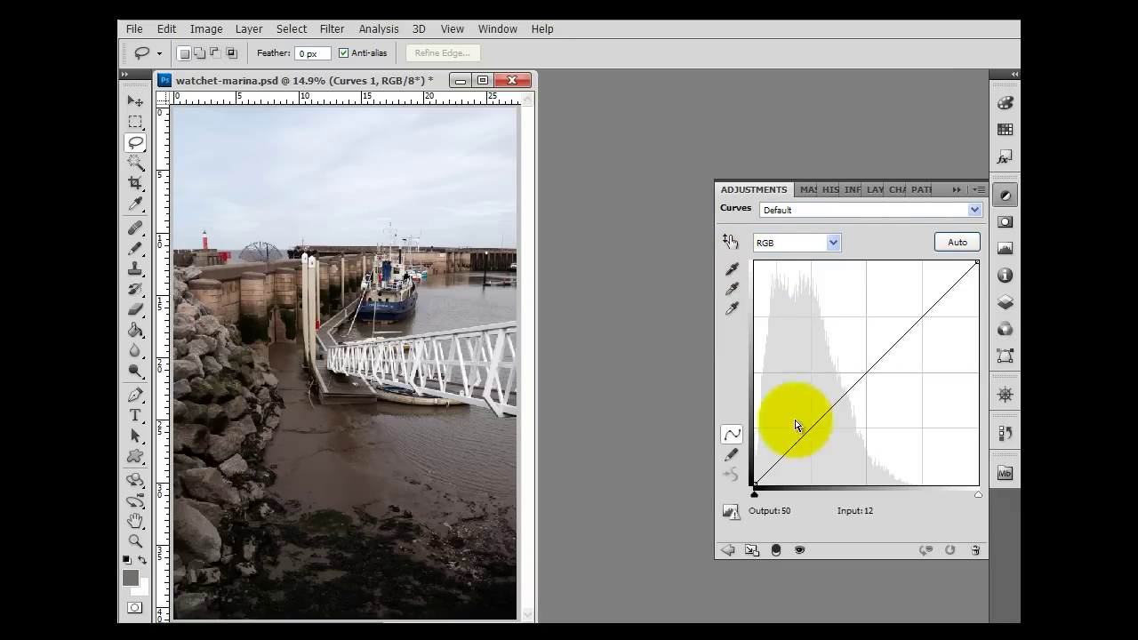
left_click_drag(863, 369, 845, 355)
mouse_move(871, 370)
left_mouse_down()
mouse_move(883, 379)
mouse_move(849, 344)
mouse_move(854, 362)
left_mouse_up()
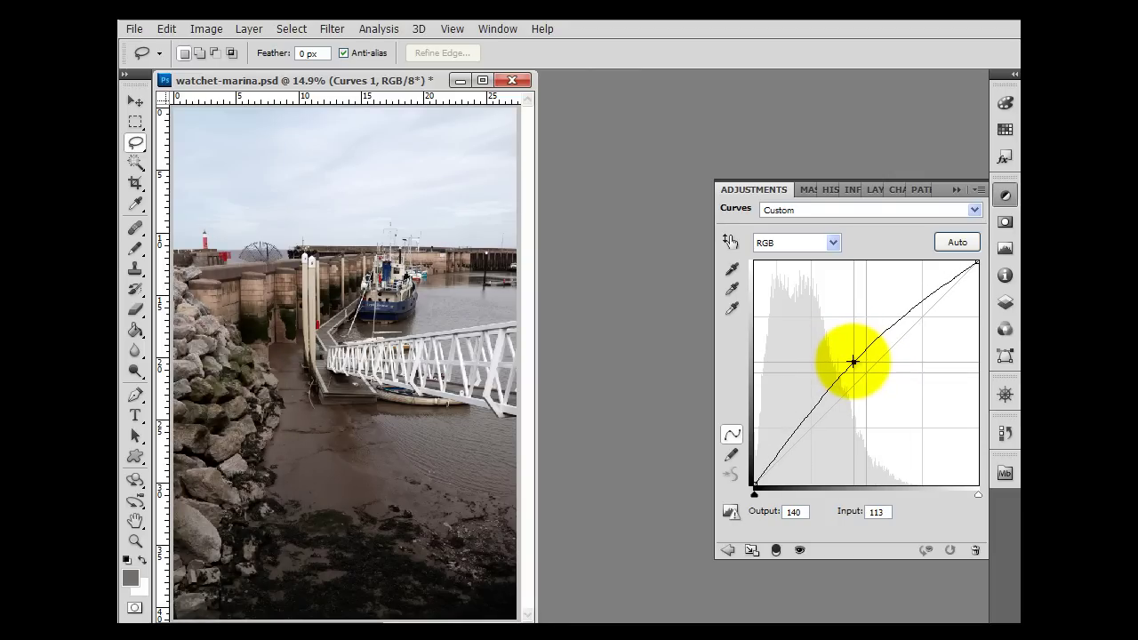
Warm the rocks by raising the Red curve to input 120, output 136 and lowering the Blue curve to input 131, output 121
left_click(833, 242)
left_click(824, 278)
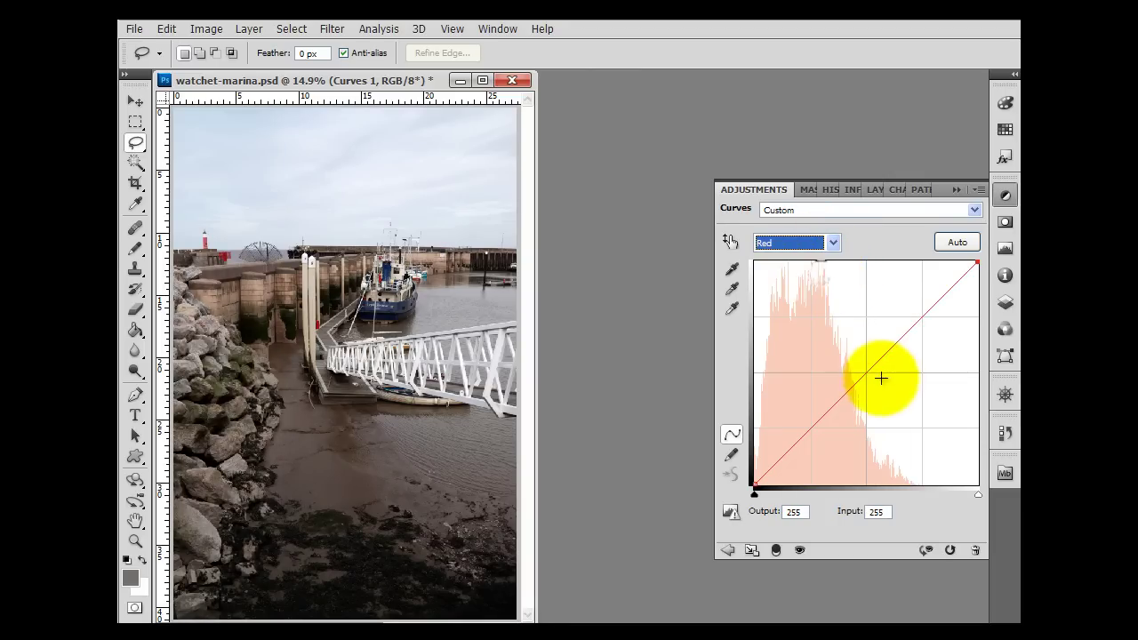
left_click(867, 373)
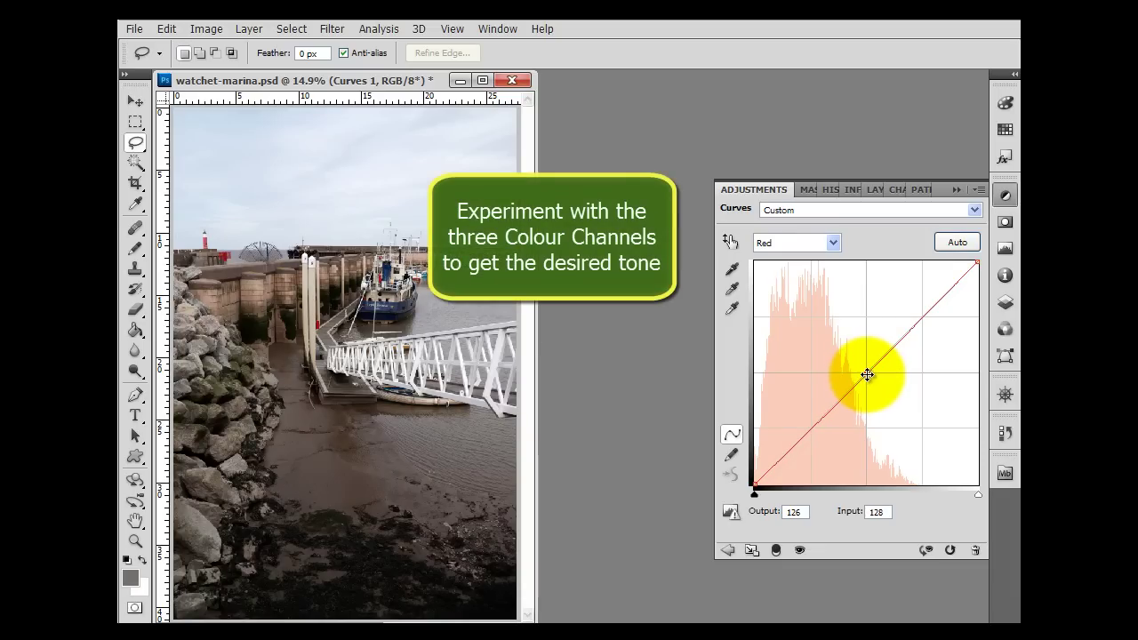
left_click_drag(864, 373, 856, 364)
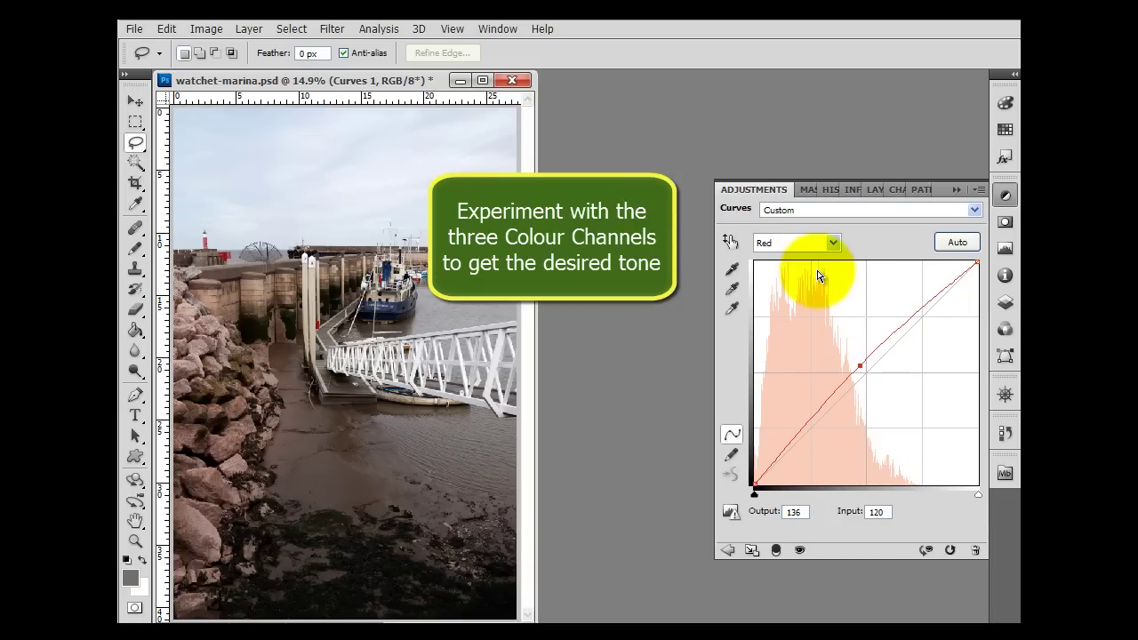
left_click(834, 243)
left_click(811, 303)
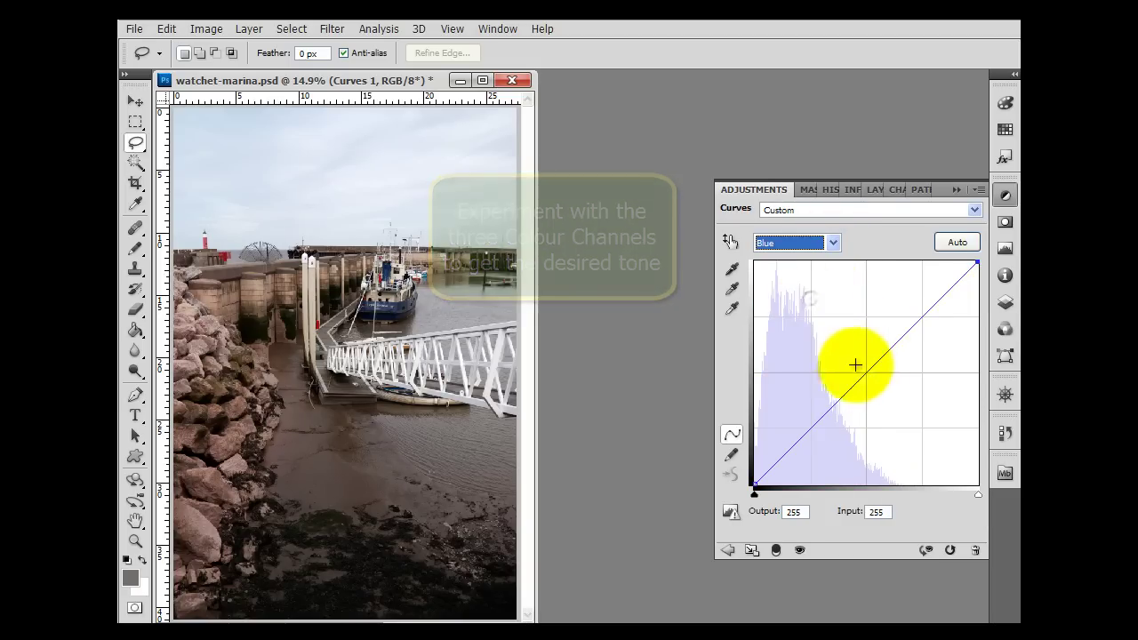
left_click_drag(867, 372, 873, 378)
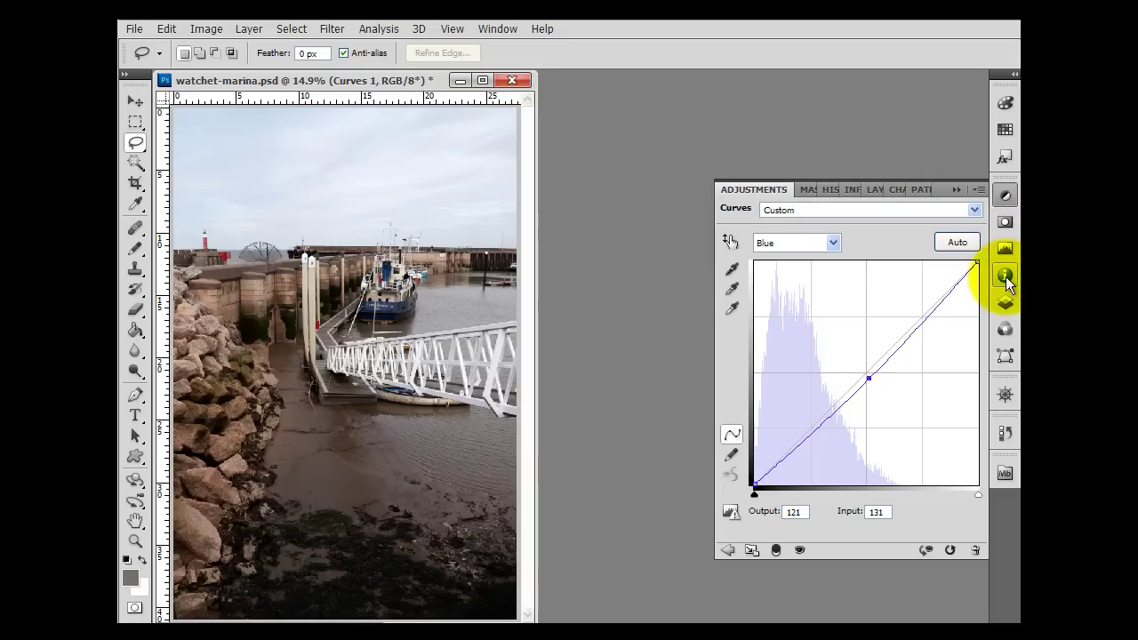
Lasso the dark seaweed-covered mud in the foreground and feather the selection by 150 px with Refine Edge
left_click(1006, 304)
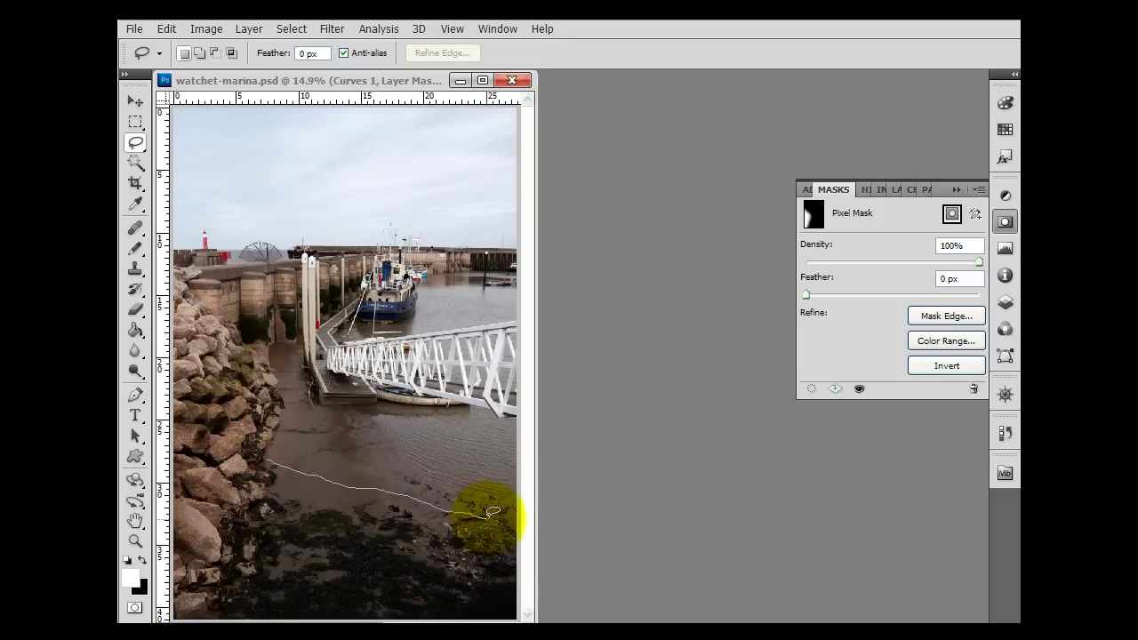
left_click_drag(520, 552, 522, 596)
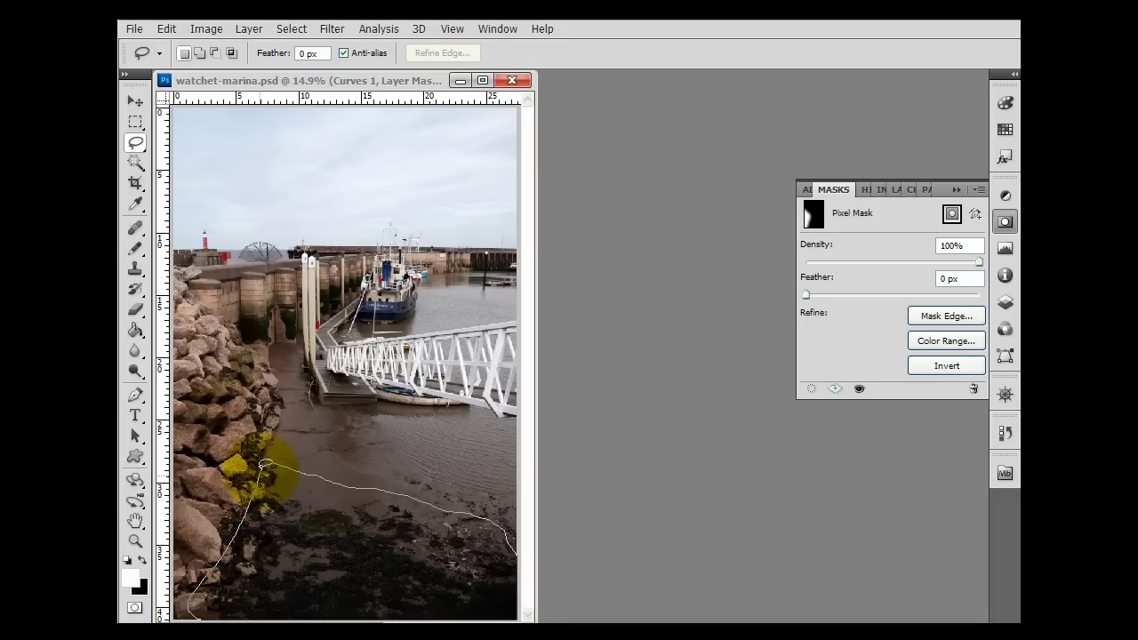
left_click_drag(267, 455, 265, 459)
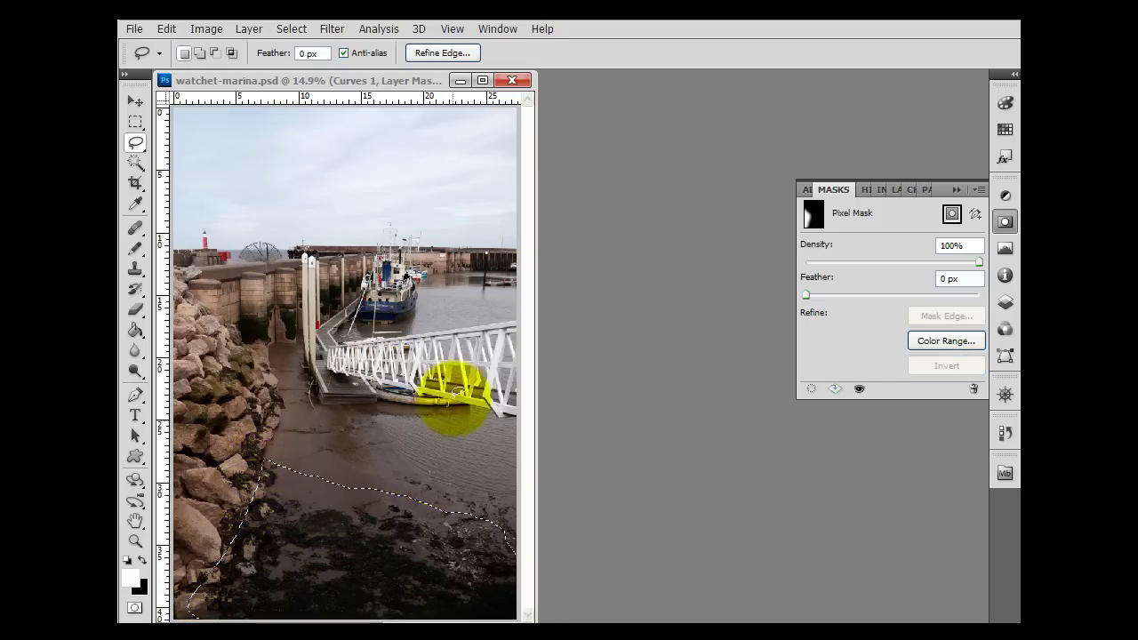
left_click(438, 51)
left_click_drag(763, 278, 863, 278)
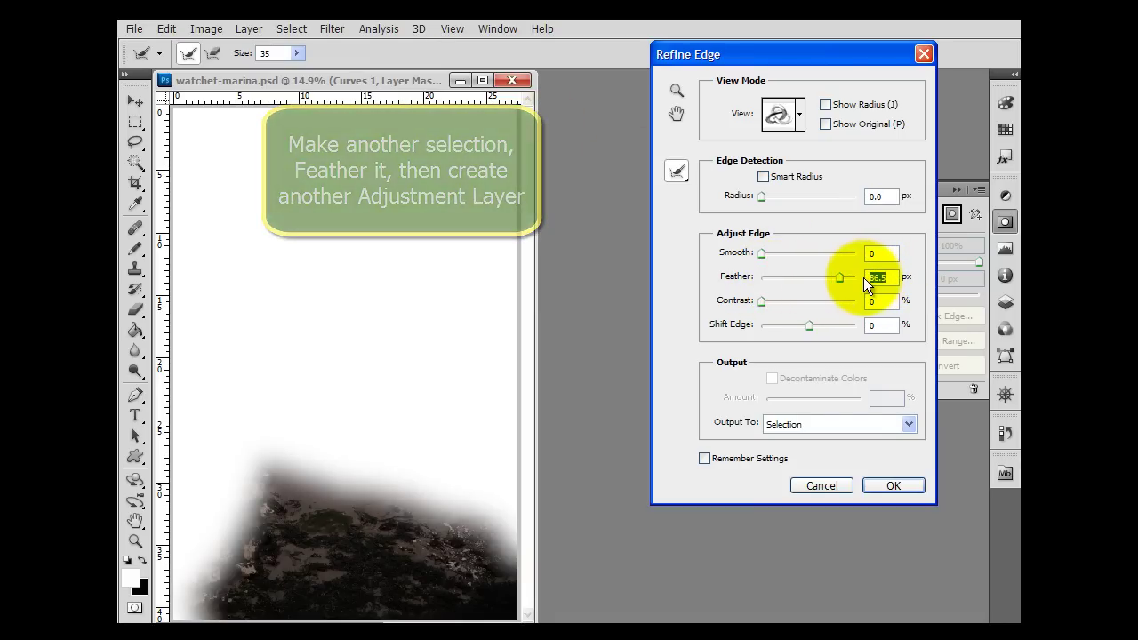
type("150")
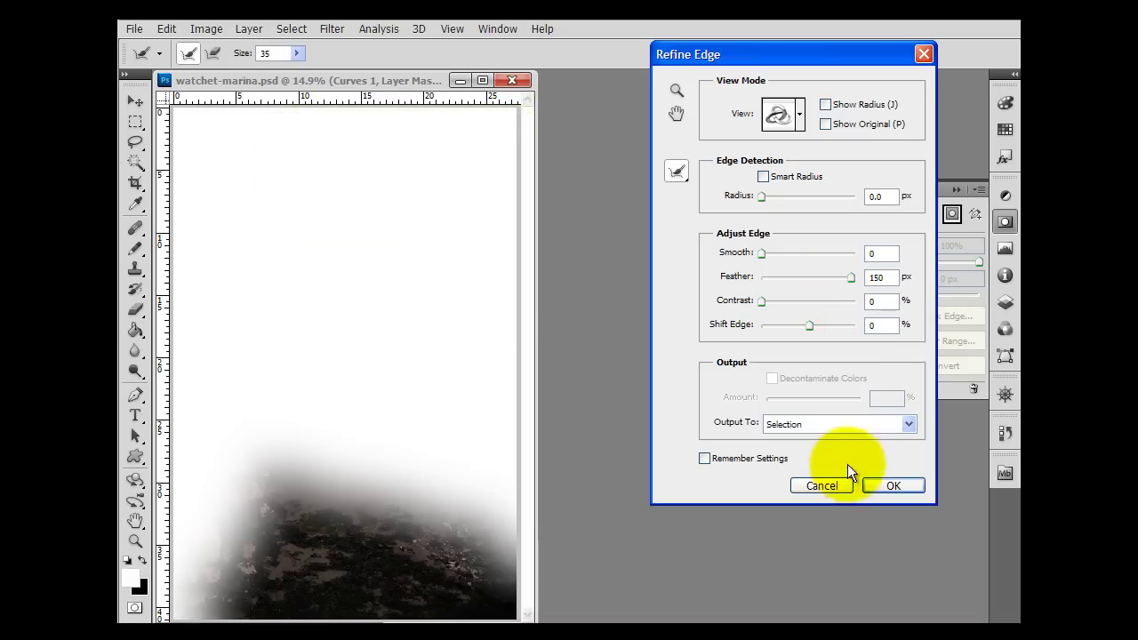
left_click(888, 485)
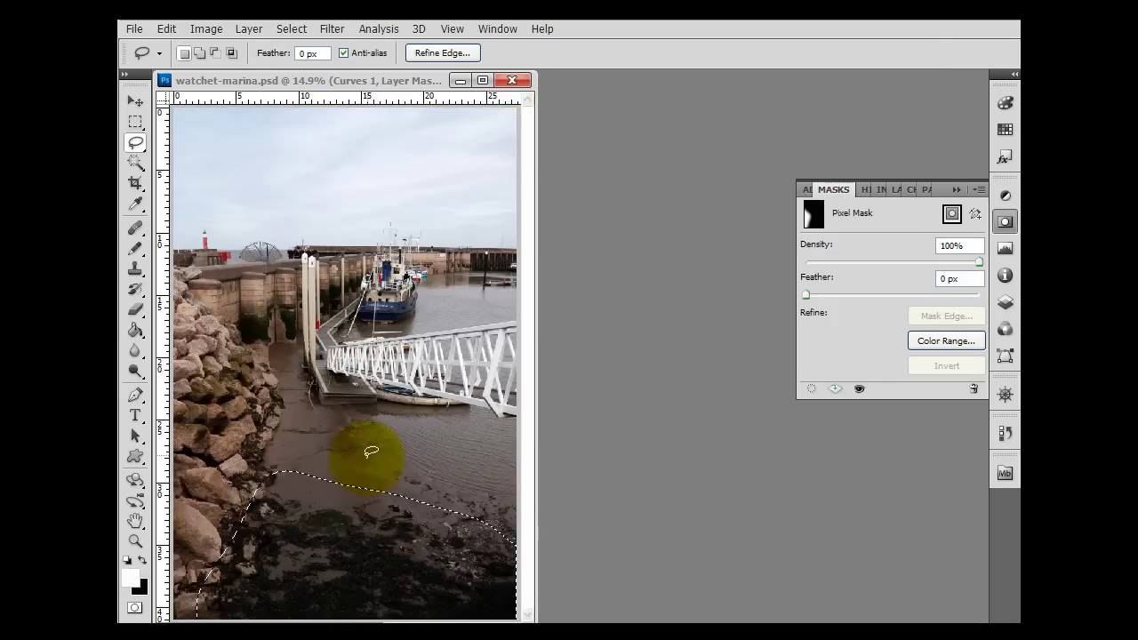
Add a second Curves adjustment layer for the selected foreground and raise its RGB curve to input 116, output 145
left_click(957, 189)
left_click(1008, 303)
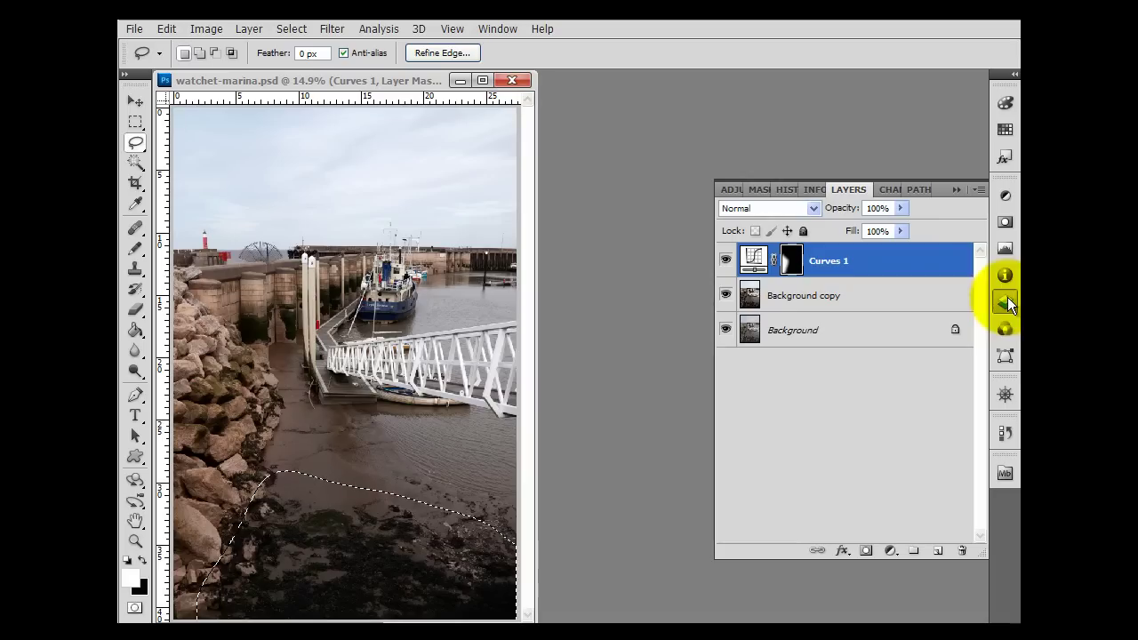
left_click(890, 551)
left_click(922, 342)
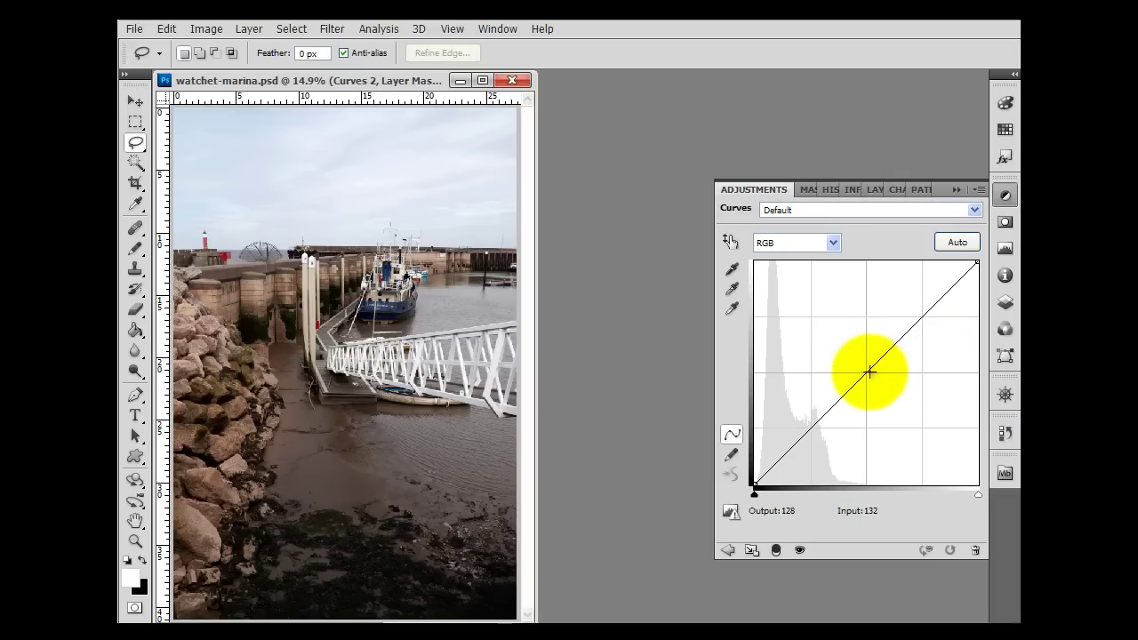
mouse_move(867, 372)
left_mouse_down()
mouse_move(848, 352)
mouse_move(857, 357)
left_mouse_up()
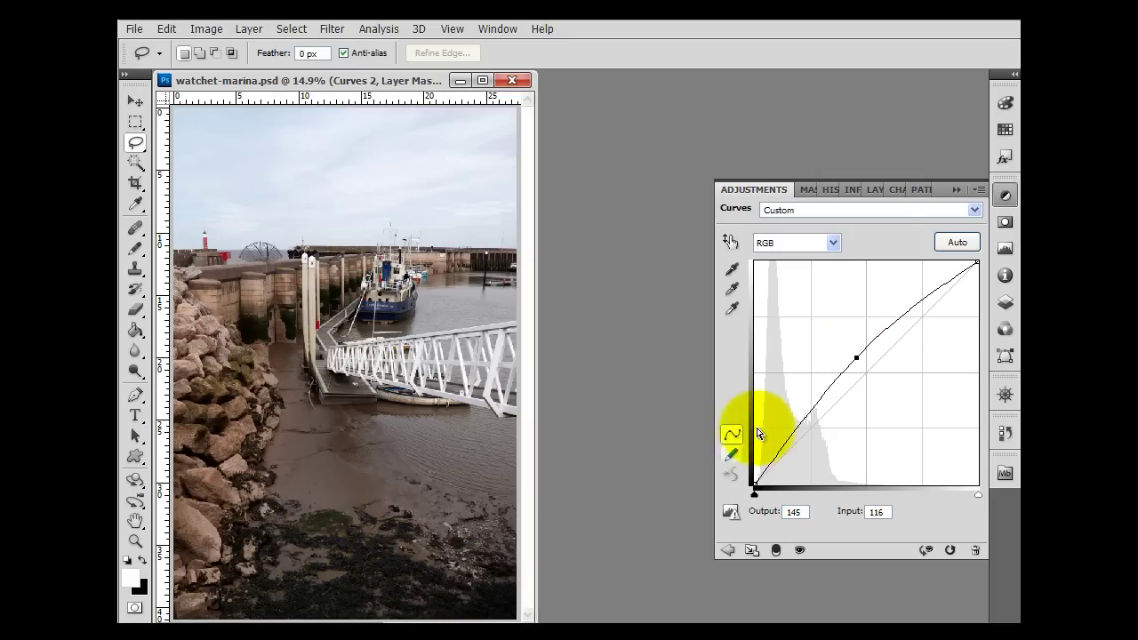
Tint the foreground by raising the Green curve to input 123, output 129 and the Red curve to input 125, output 133
left_click(836, 240)
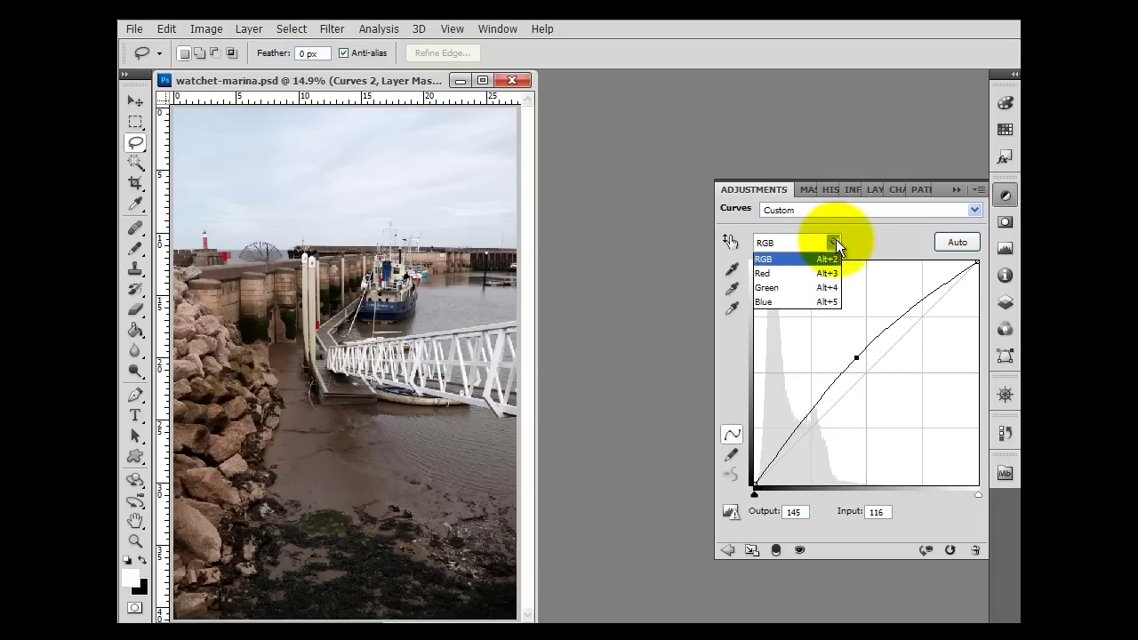
left_click(793, 290)
mouse_move(868, 371)
left_mouse_down()
mouse_move(857, 364)
mouse_move(862, 372)
left_mouse_up()
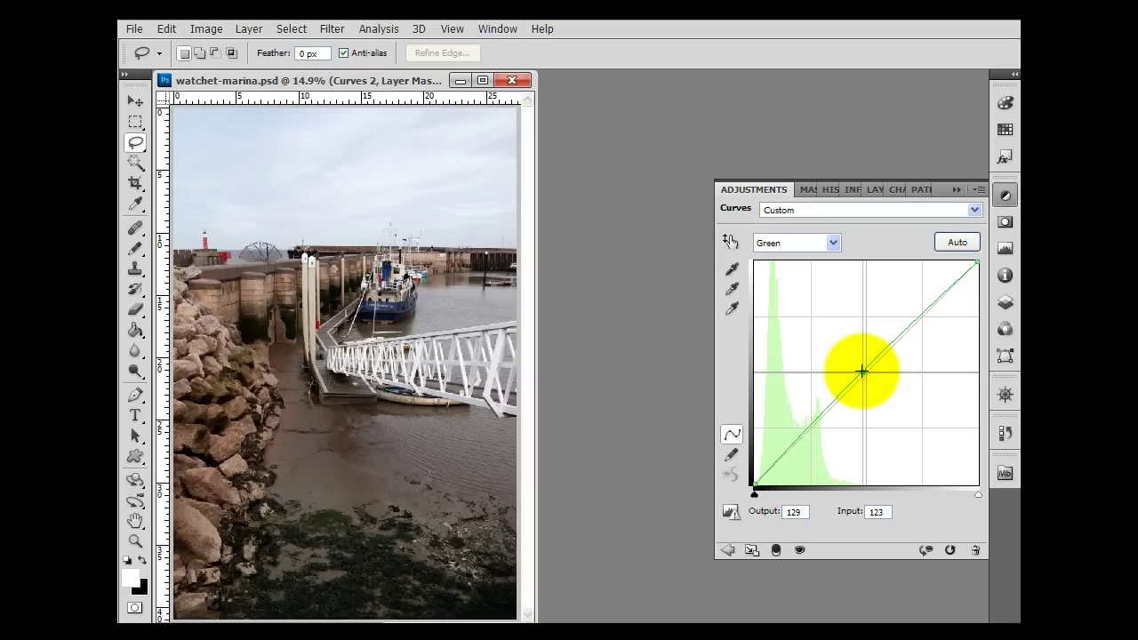
left_click(833, 242)
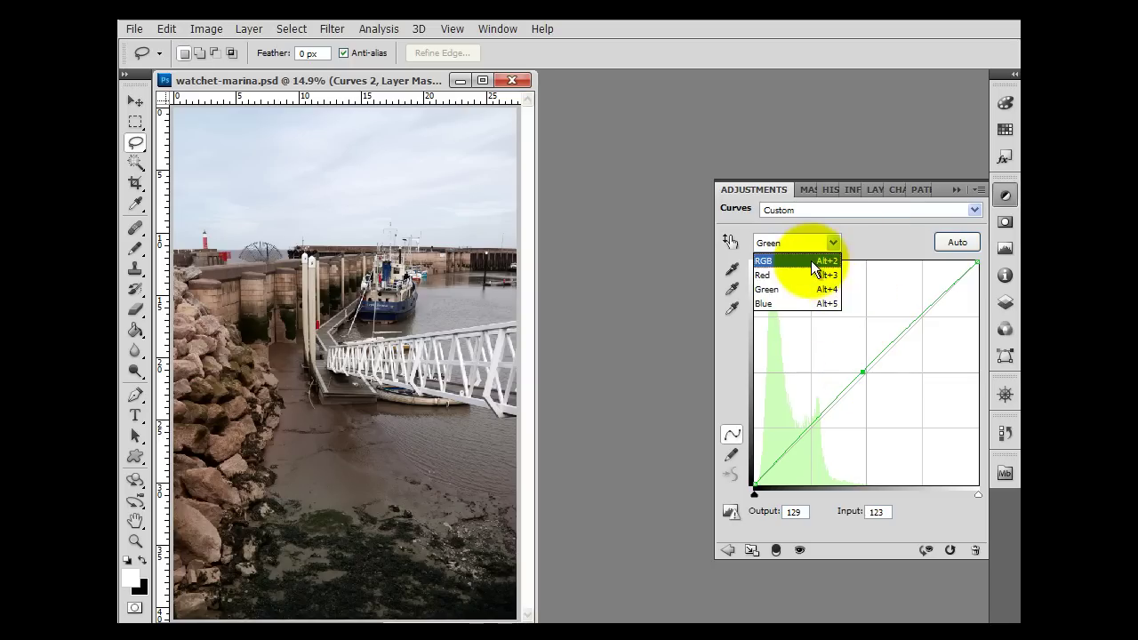
left_click(811, 275)
left_click_drag(867, 371, 864, 367)
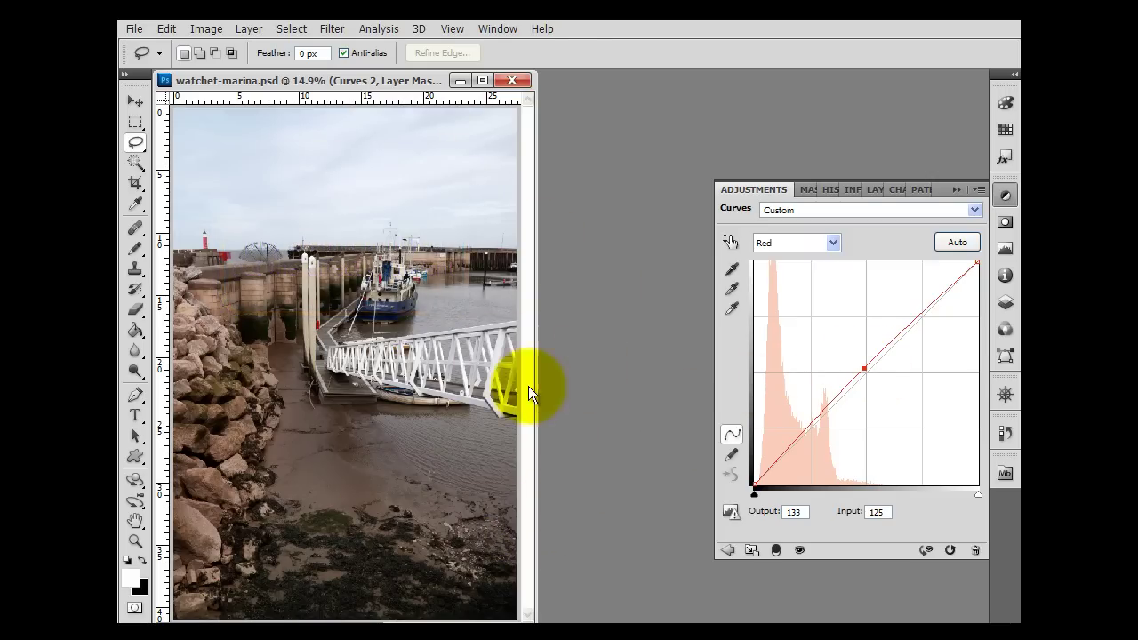
Lasso the sky above the harbour wall and feather the selection by about 155 px with Refine Edge
left_click(1006, 301)
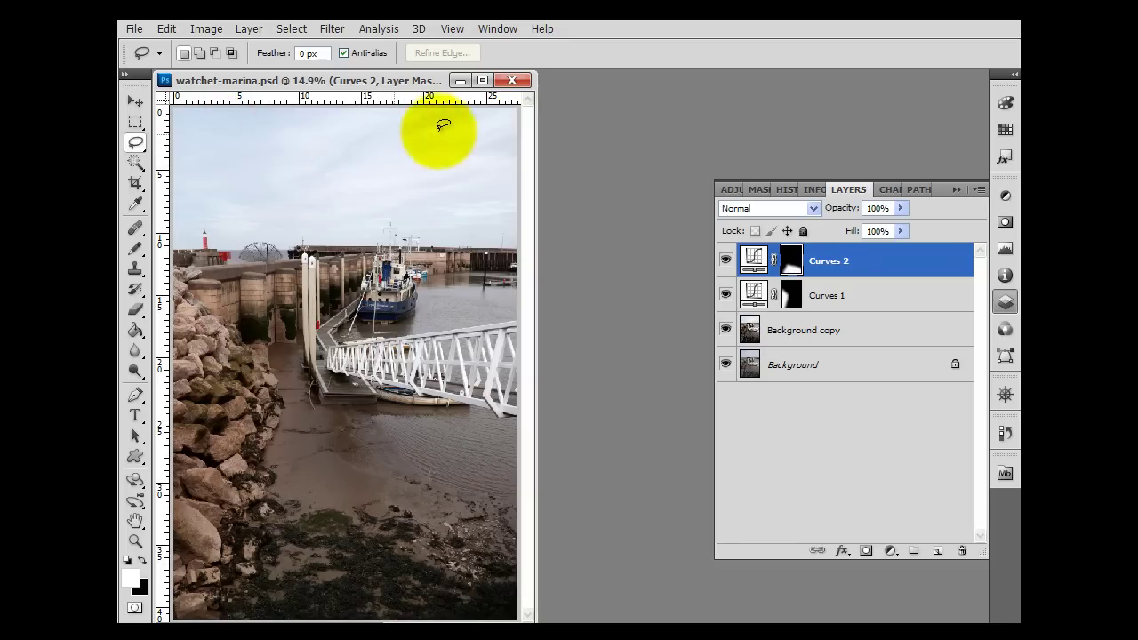
left_click(137, 144)
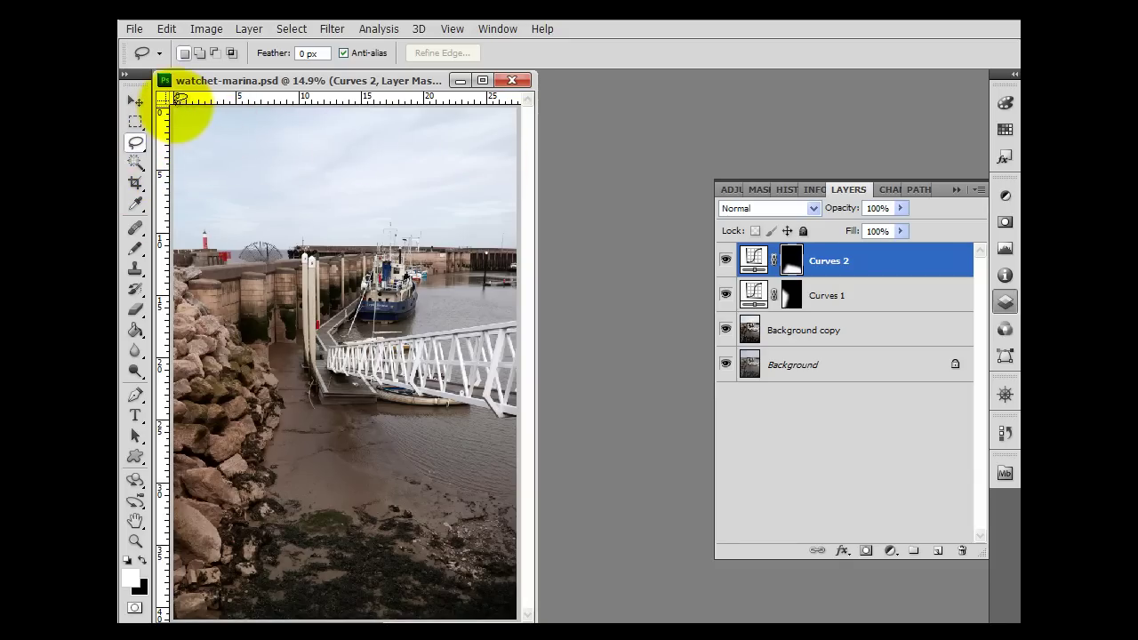
mouse_move(176, 98)
left_mouse_down()
mouse_move(338, 114)
mouse_move(503, 109)
mouse_move(543, 161)
mouse_move(551, 246)
mouse_move(204, 241)
mouse_move(166, 199)
mouse_move(174, 73)
left_mouse_up()
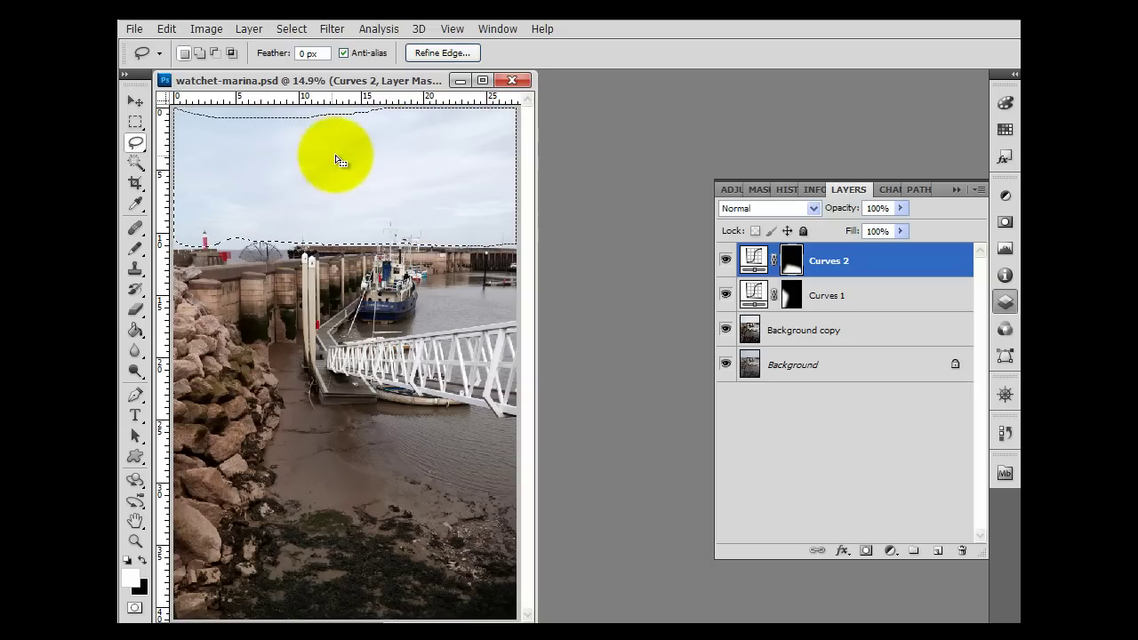
left_click(457, 53)
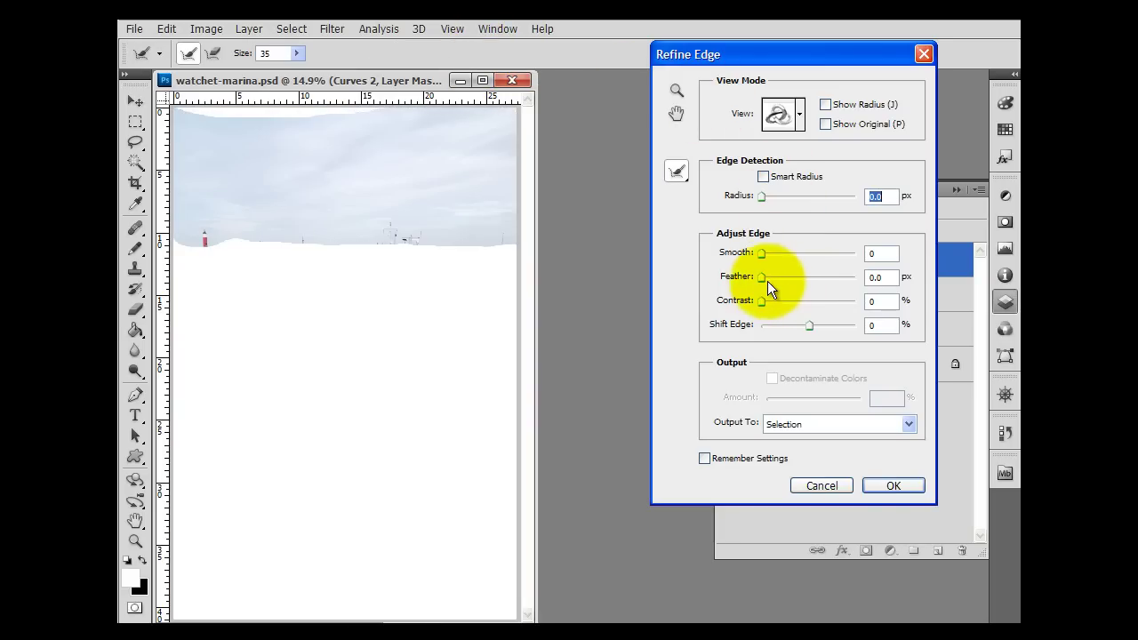
left_click_drag(848, 276, 851, 277)
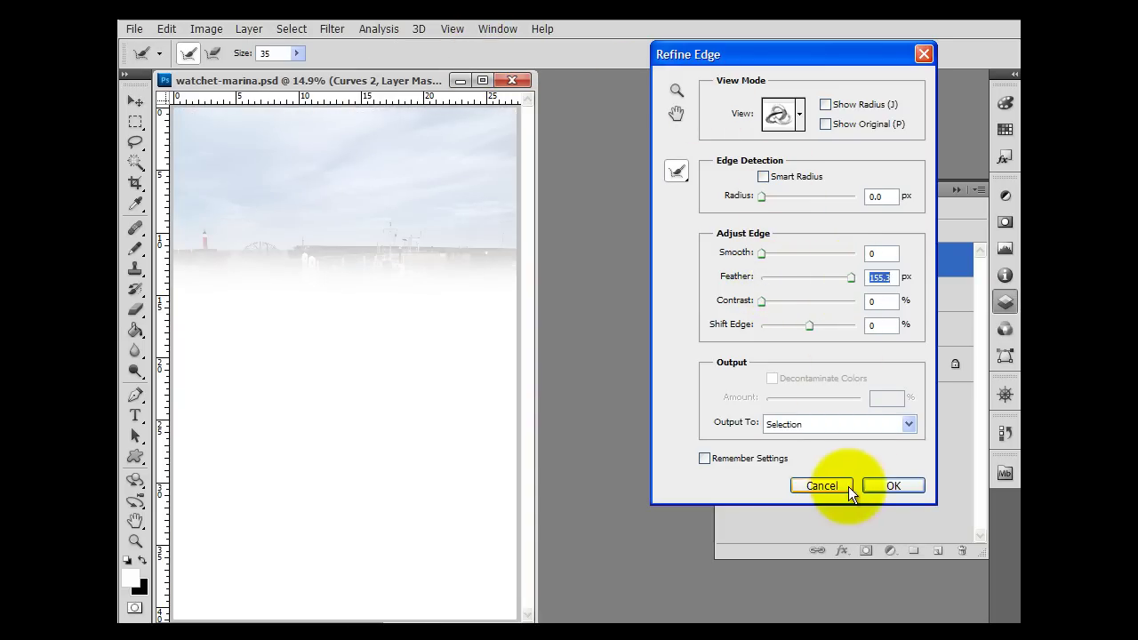
left_click(891, 486)
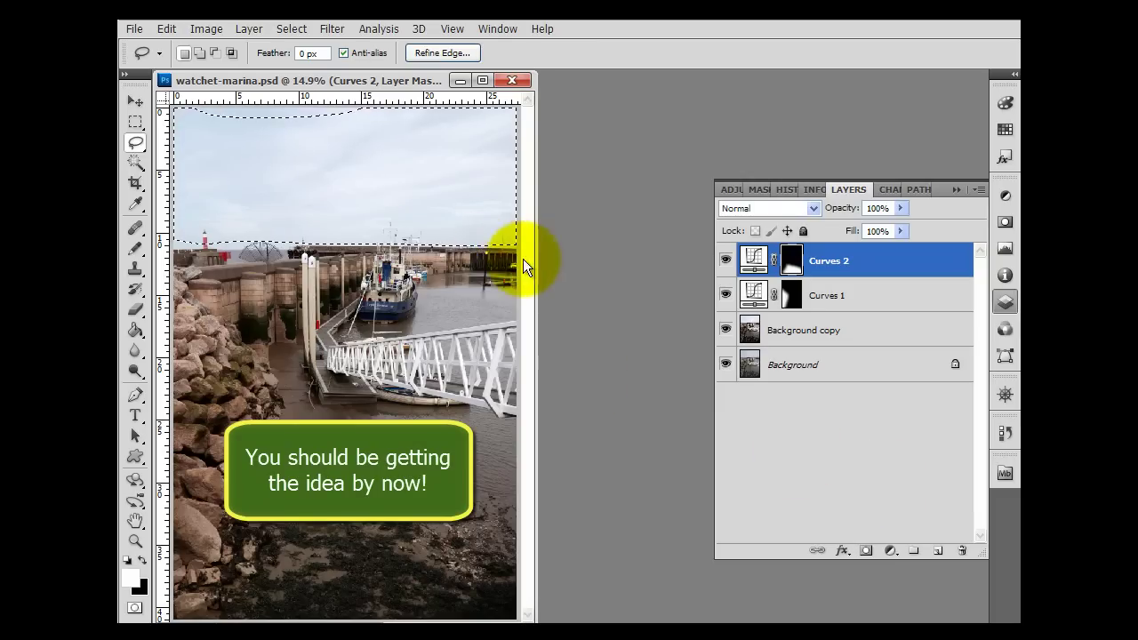
Add a third Curves adjustment layer for the selected sky and lower its RGB curve to input 136, output 115
left_click(891, 552)
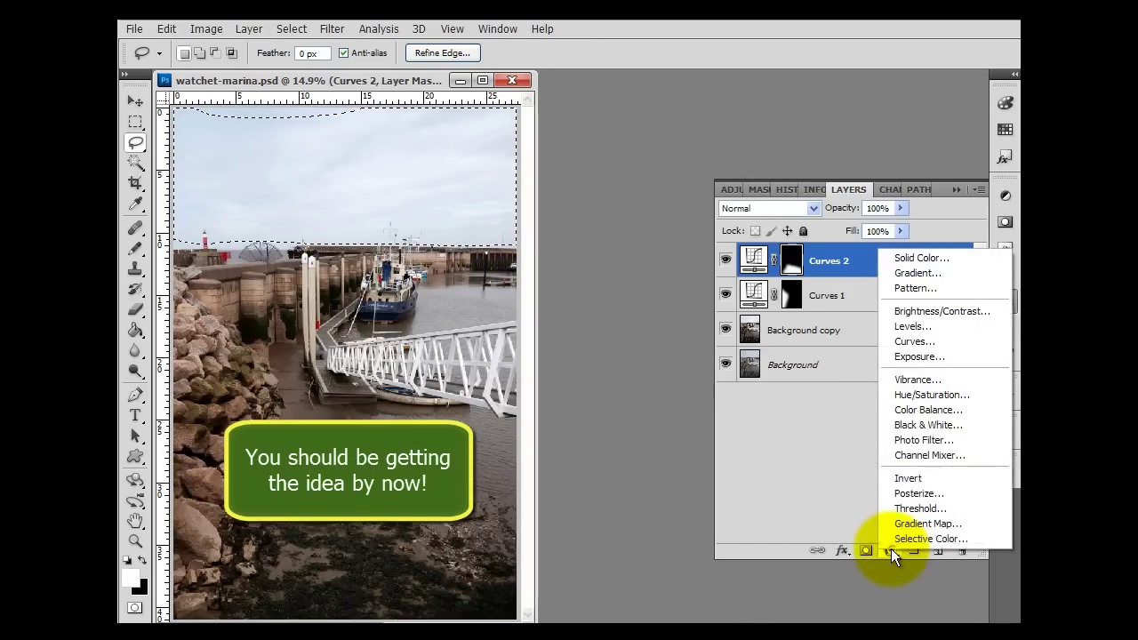
left_click(899, 342)
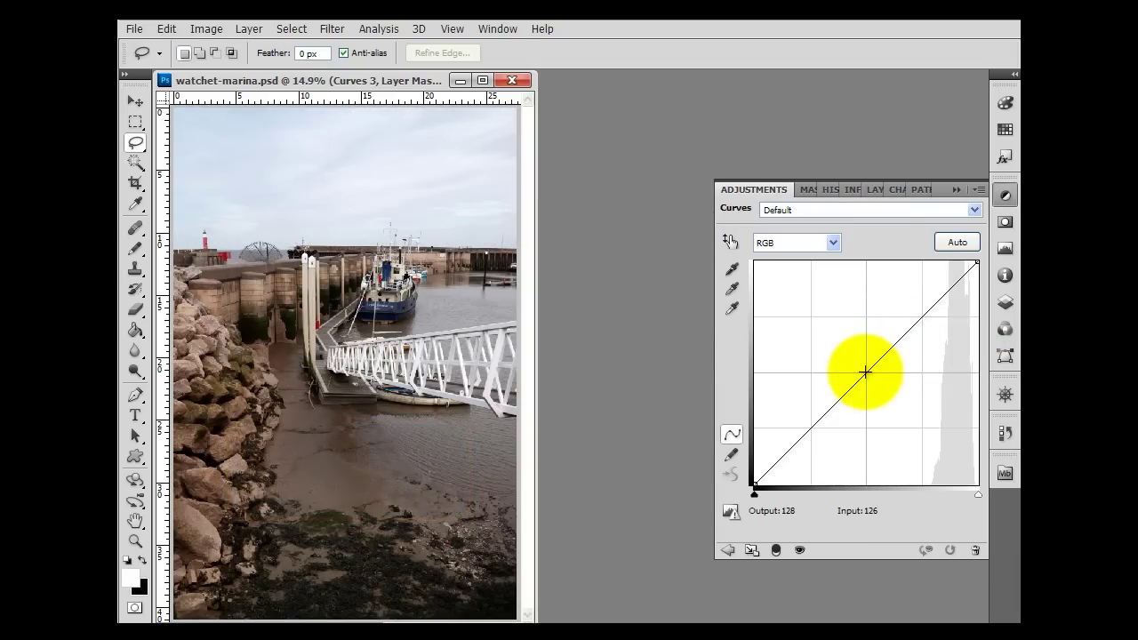
mouse_move(867, 373)
left_mouse_down()
mouse_move(885, 396)
mouse_move(822, 342)
mouse_move(873, 383)
left_mouse_up()
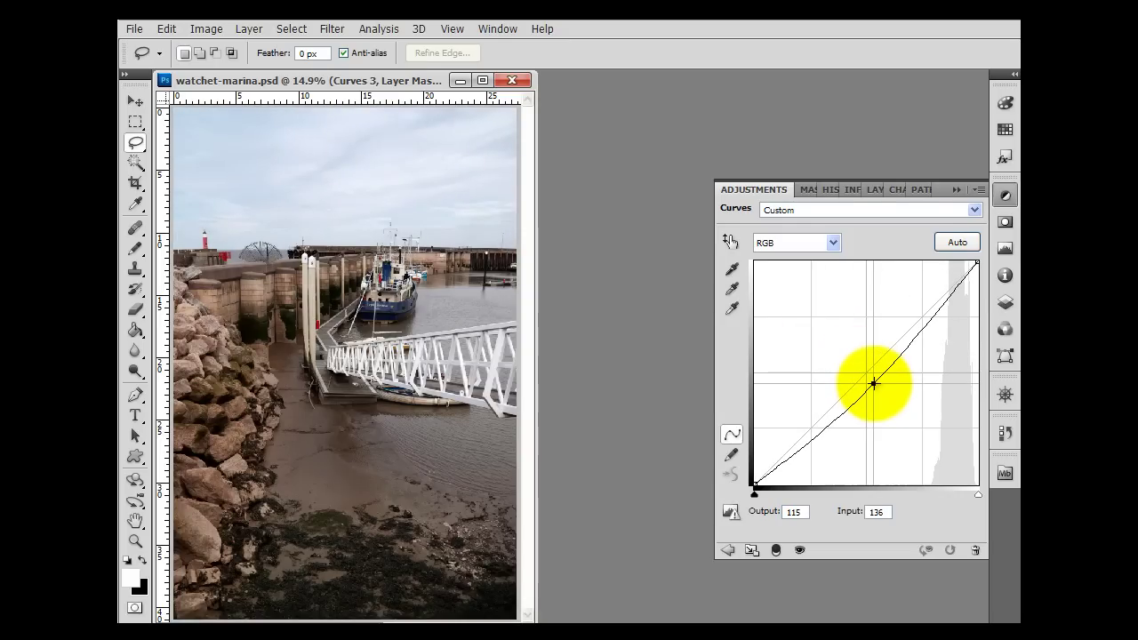
Adjust the sky's Blue curve to input 130, output 129 and raise its Green curve to input 125, output 129
left_click(836, 241)
left_click(805, 302)
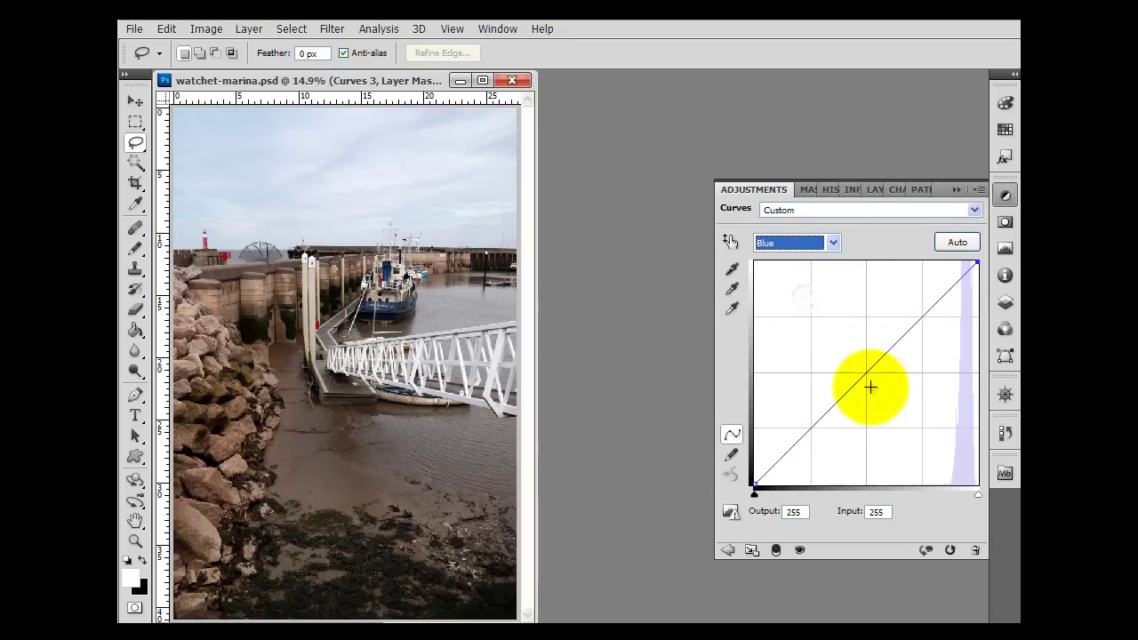
mouse_move(856, 367)
left_mouse_down()
mouse_move(841, 343)
mouse_move(877, 379)
mouse_move(853, 366)
mouse_move(866, 370)
left_mouse_up()
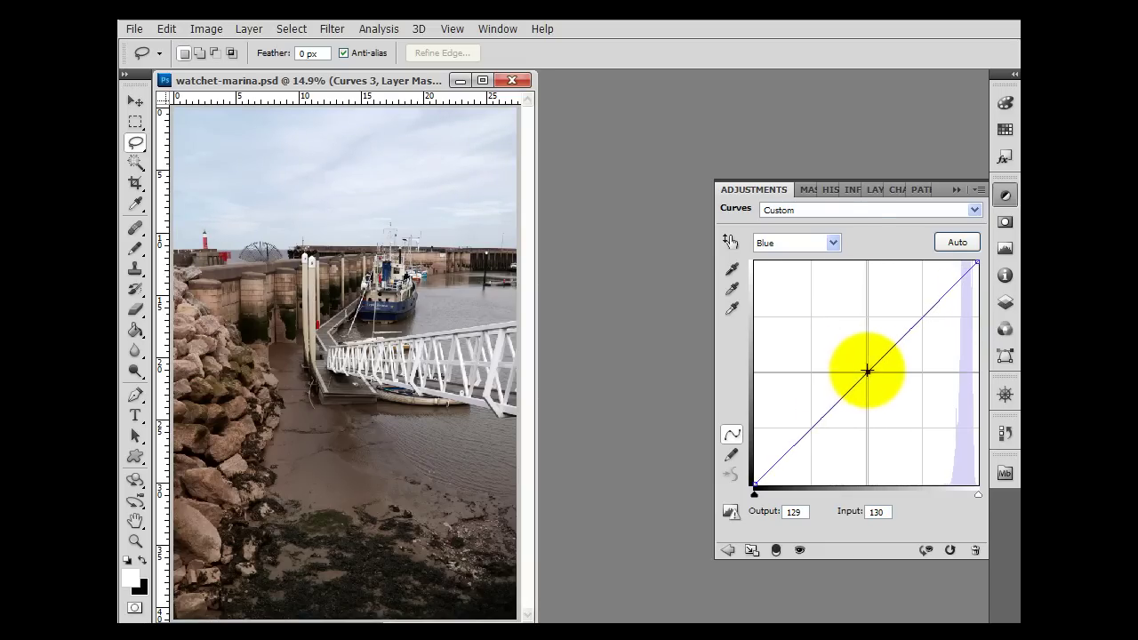
left_click(832, 238)
left_click(799, 288)
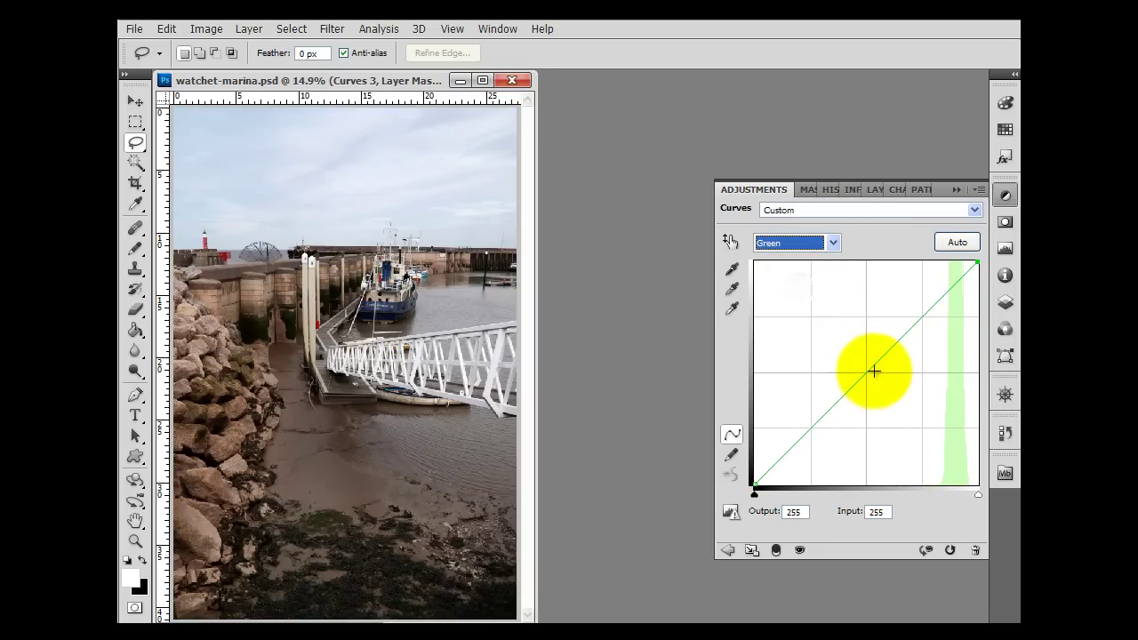
mouse_move(866, 370)
left_mouse_down()
mouse_move(859, 364)
mouse_move(877, 382)
mouse_move(864, 372)
left_mouse_up()
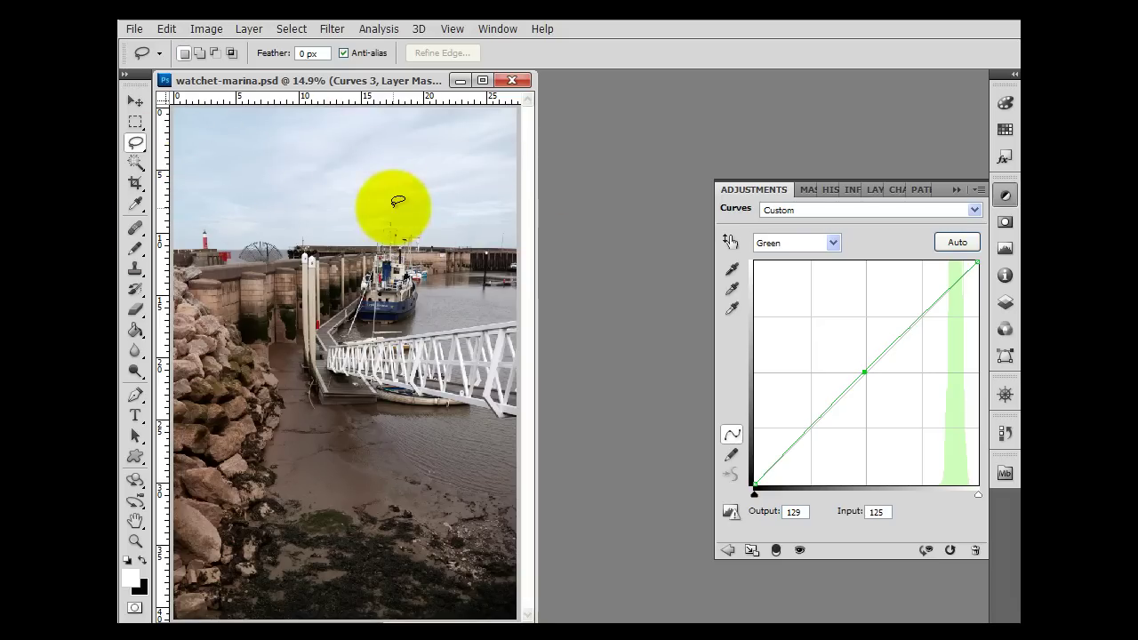
Compare the photo with and without the edits by hiding and showing the three Curves layers and the Background copy
left_click(1007, 303)
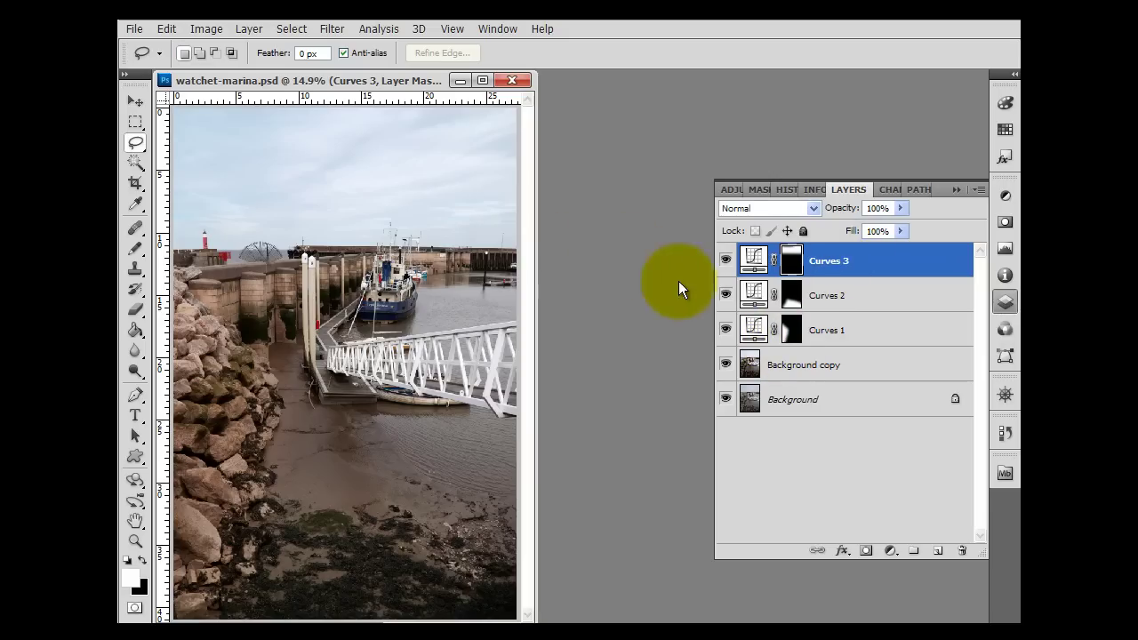
left_click(727, 262)
left_click(727, 262)
left_click(727, 262)
left_click(726, 299)
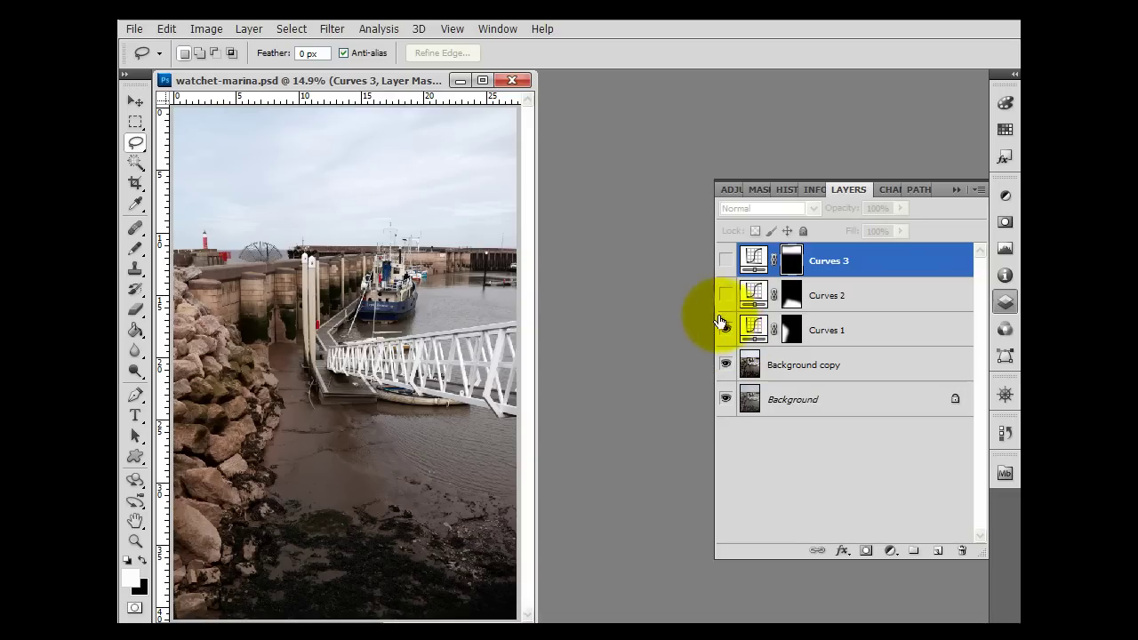
left_click(725, 334)
left_click(725, 363)
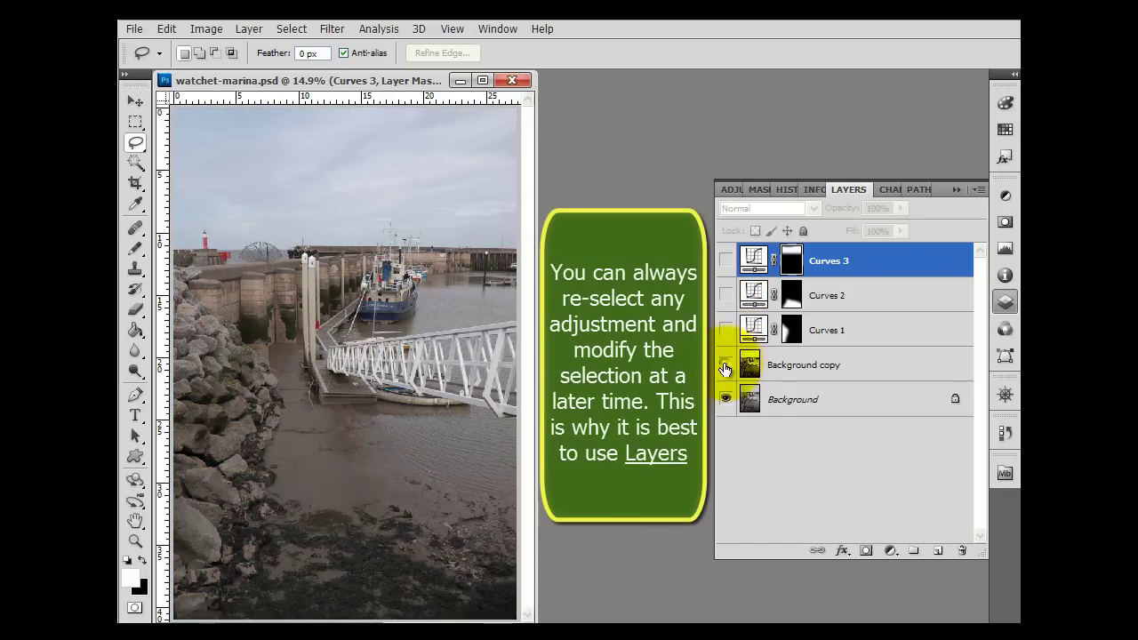
left_click(726, 364)
left_click(725, 330)
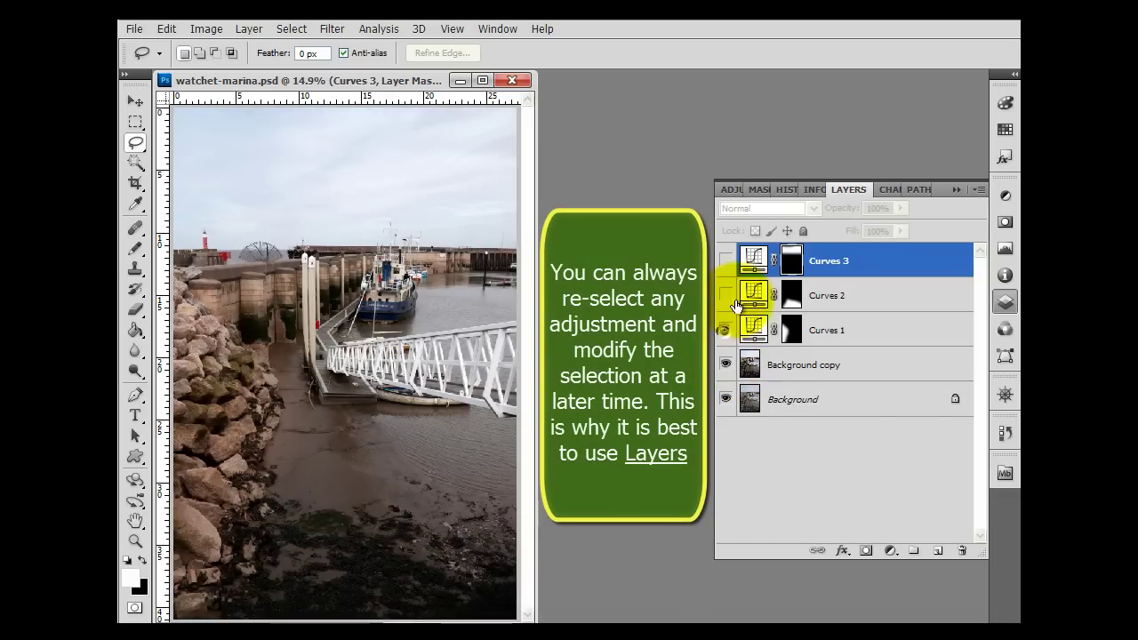
left_click(726, 296)
left_click(725, 263)
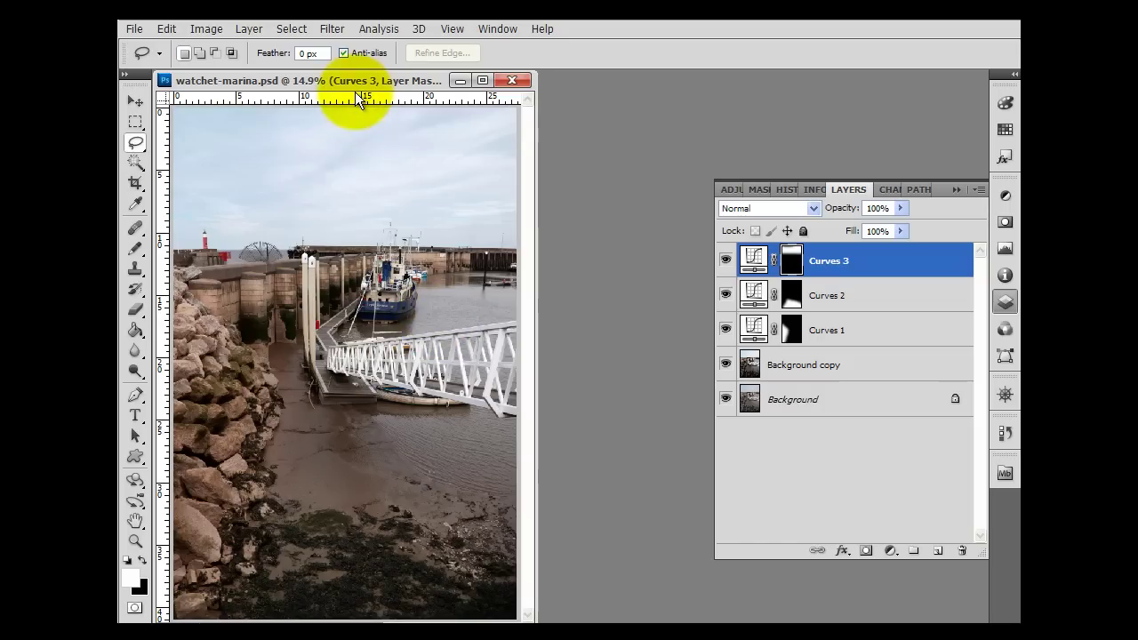
At 100% zoom, lasso the blue funnel of the Loyal Governor boat and add its blue hull to the selection
left_click(135, 521)
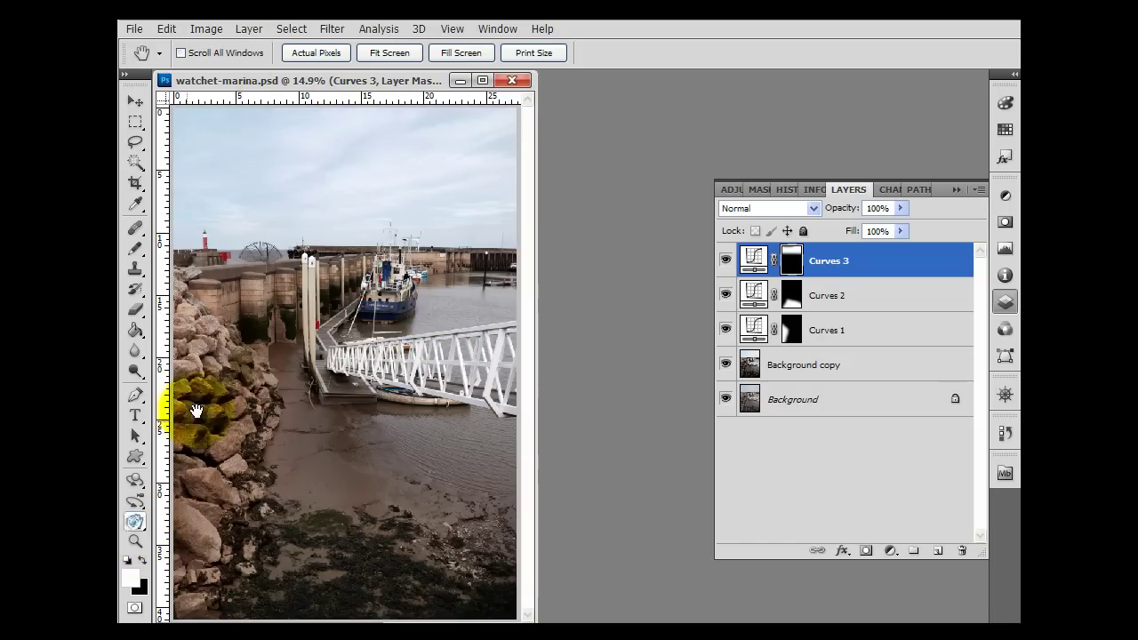
left_click(329, 53)
left_click_drag(377, 190, 378, 329)
left_click_drag(407, 267, 254, 407)
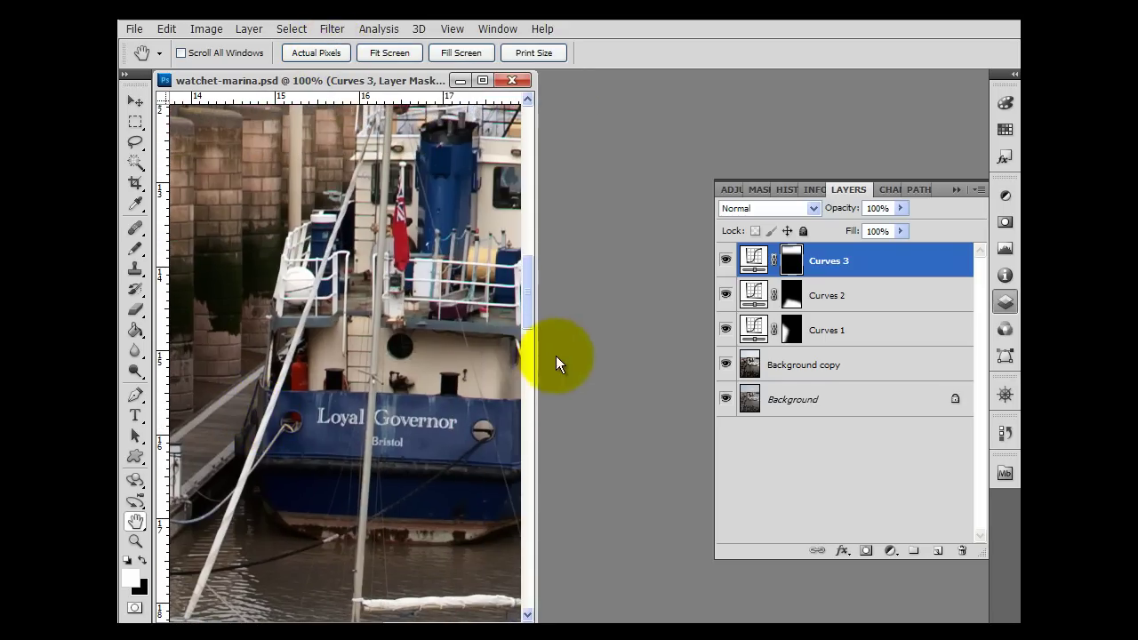
left_click_drag(536, 358, 681, 364)
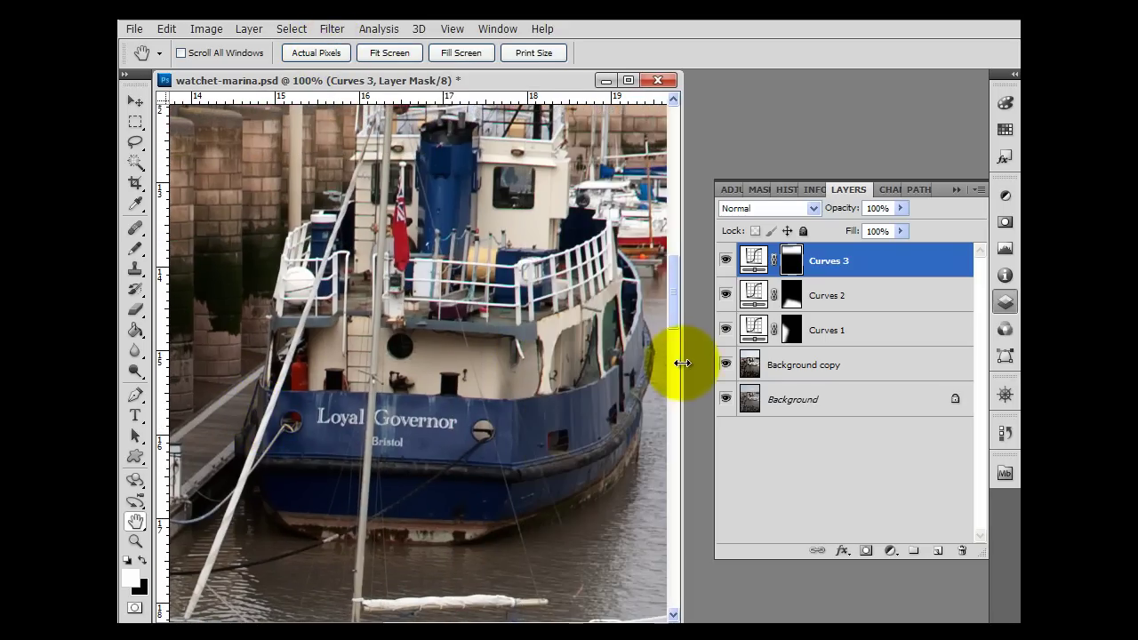
left_click_drag(508, 287, 436, 317)
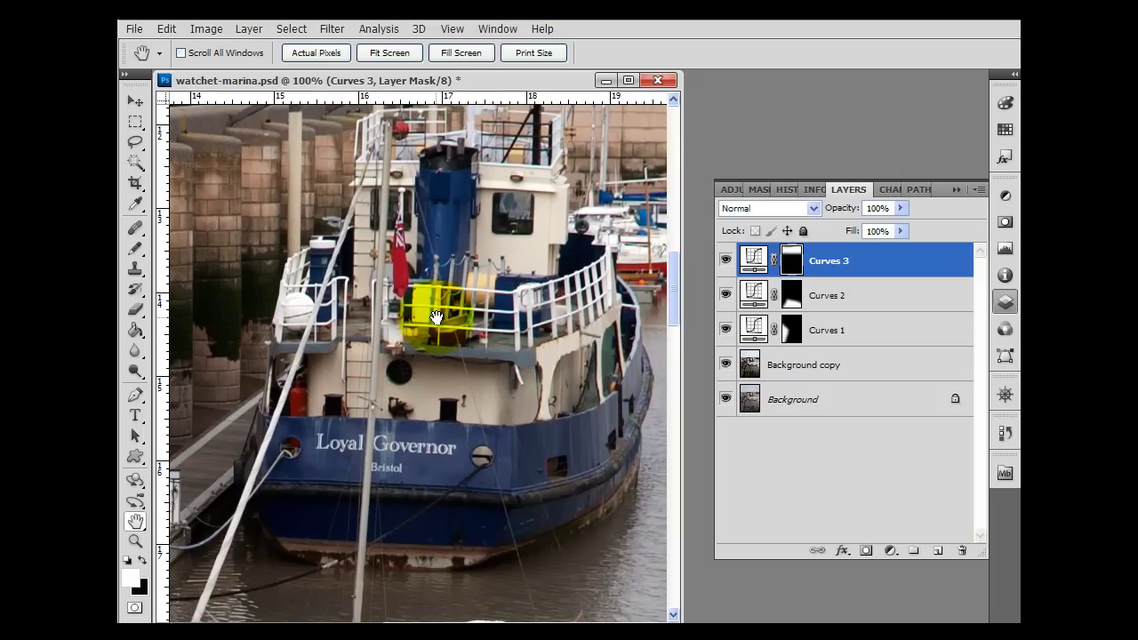
left_click(136, 143)
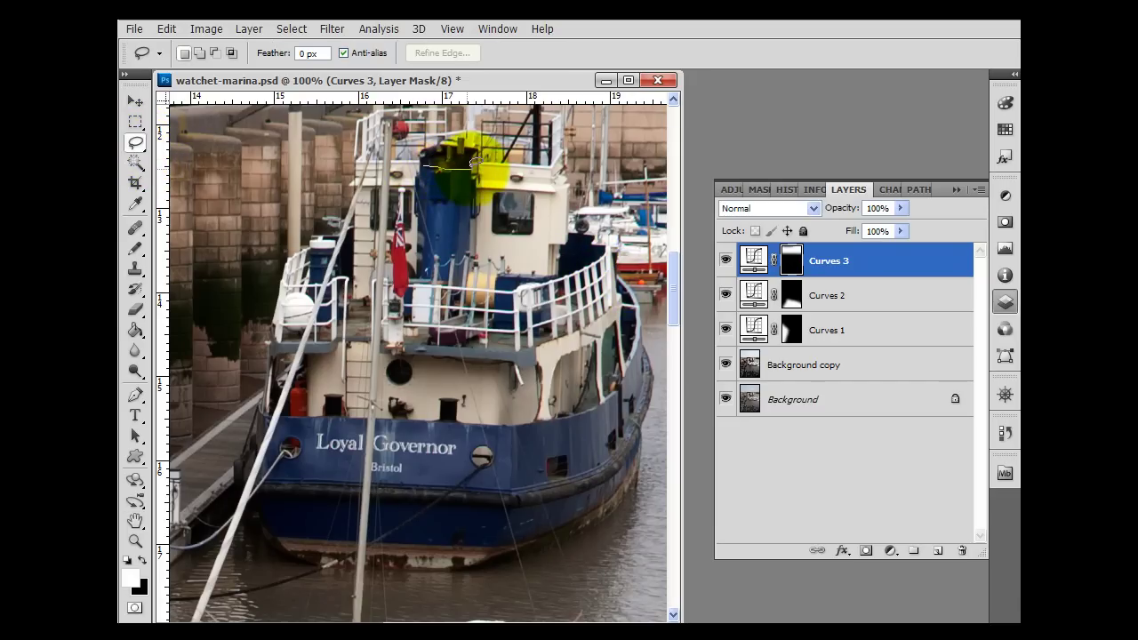
left_click_drag(449, 278, 416, 263)
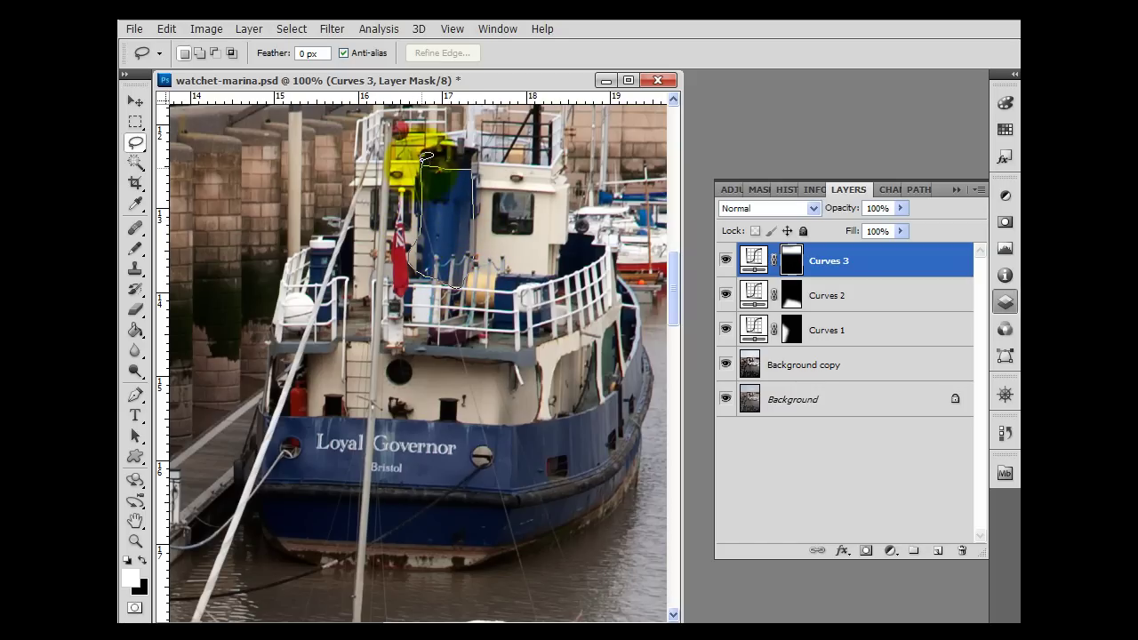
left_click_drag(425, 158, 447, 282)
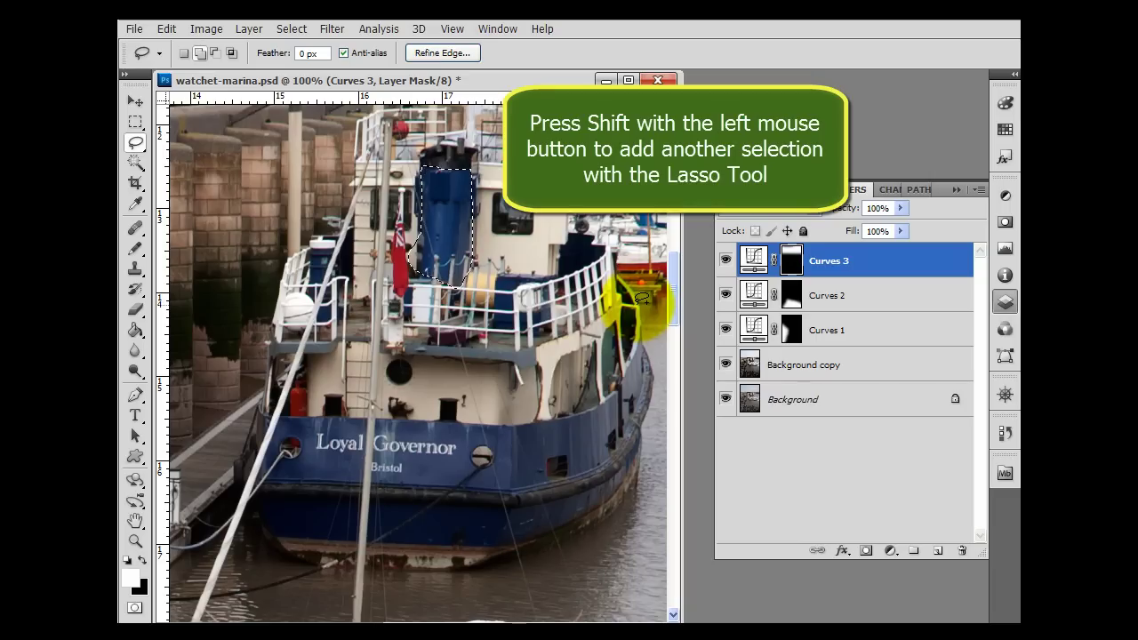
mouse_move(637, 309)
left_mouse_down()
mouse_move(655, 345)
mouse_move(654, 410)
mouse_move(639, 460)
mouse_move(575, 525)
mouse_move(461, 543)
mouse_move(308, 532)
left_mouse_up()
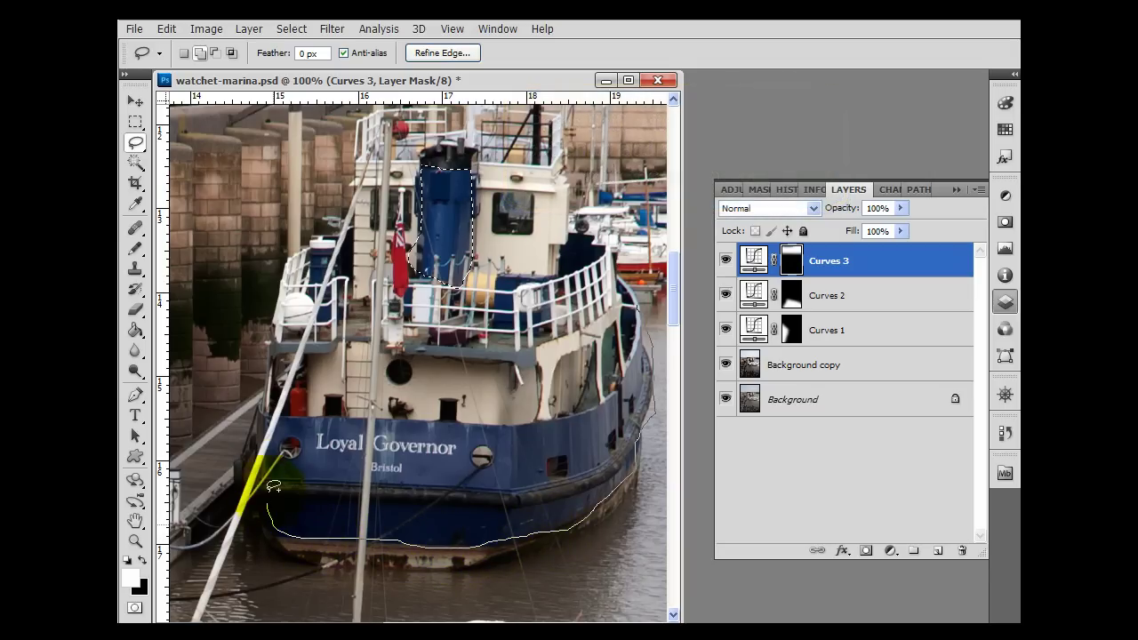
mouse_move(301, 411)
left_mouse_down()
mouse_move(534, 413)
mouse_move(604, 396)
mouse_move(630, 355)
mouse_move(635, 311)
left_mouse_up()
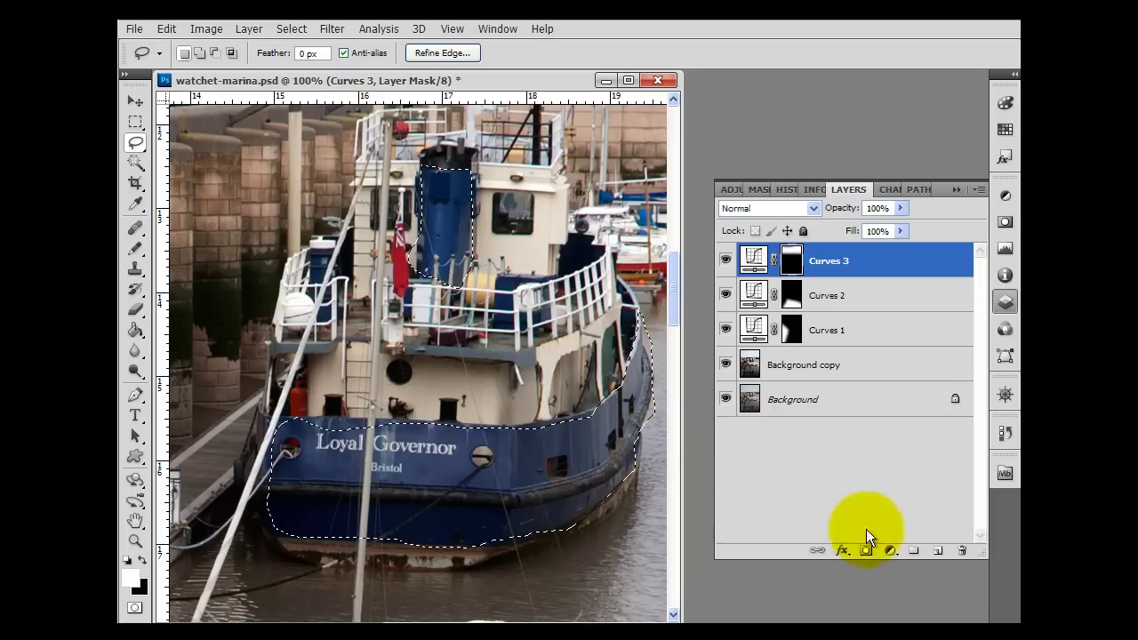
Add a Curves adjustment layer for the selected blue paintwork, raising RGB to input 119, output 129 and Blue to input 110, output 145
left_click(890, 551)
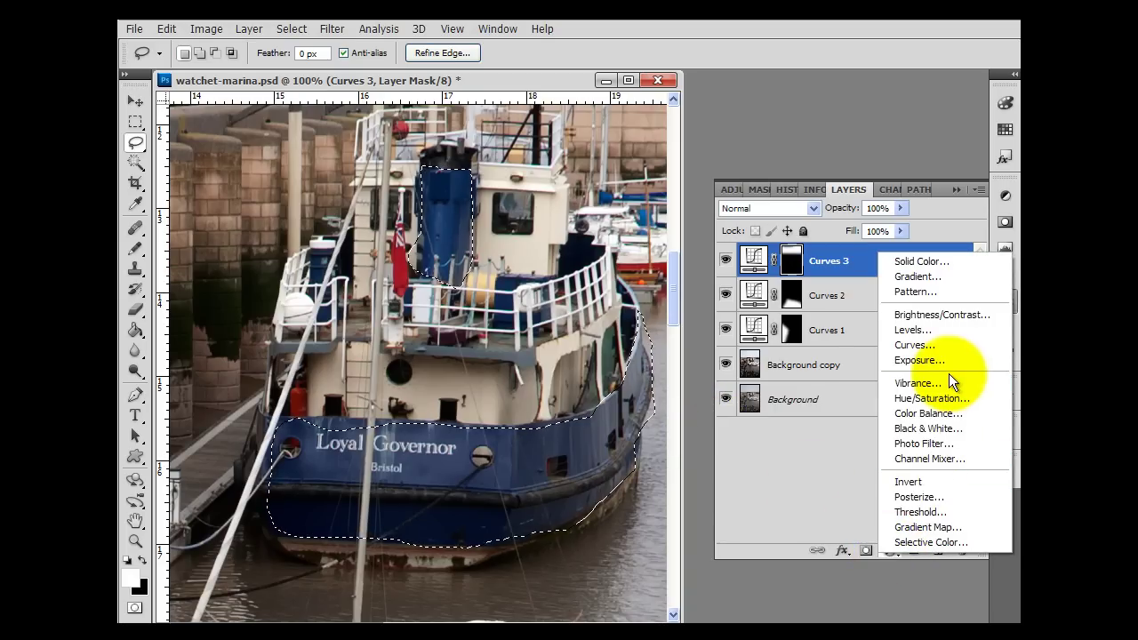
left_click(916, 346)
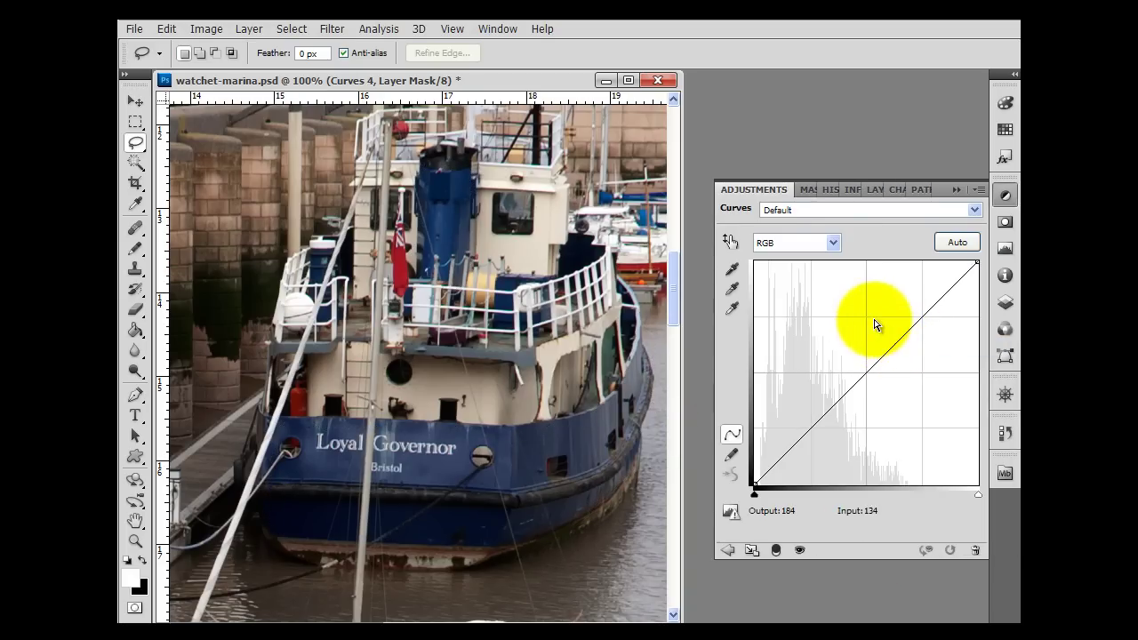
mouse_move(865, 374)
left_mouse_down()
mouse_move(841, 356)
mouse_move(858, 371)
left_mouse_up()
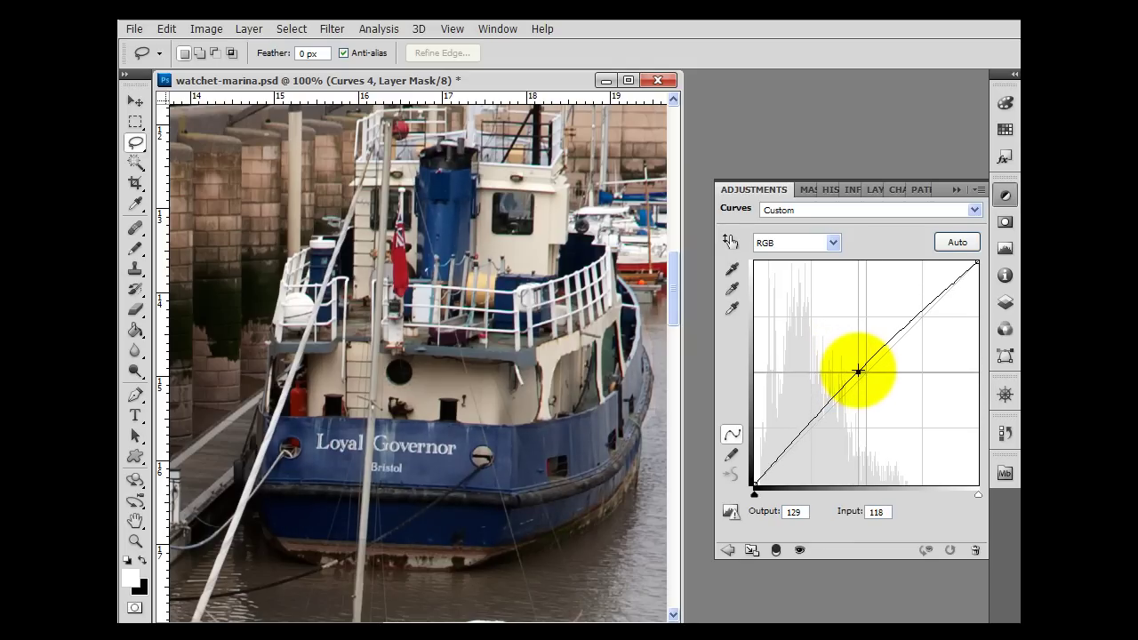
left_click(832, 242)
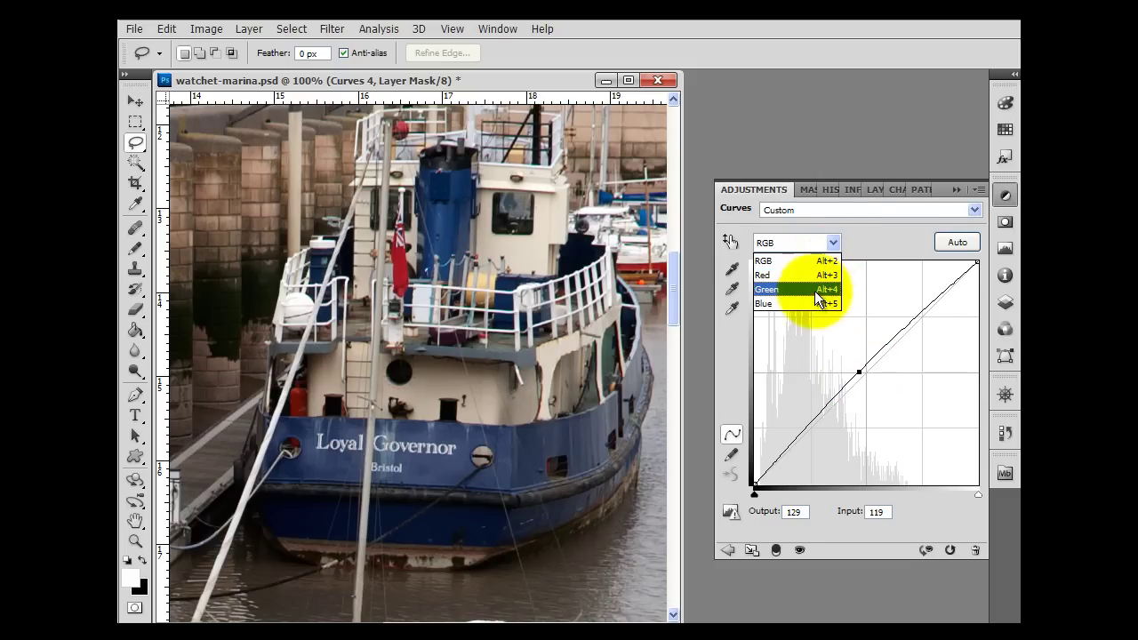
left_click(816, 308)
left_click_drag(867, 373, 850, 357)
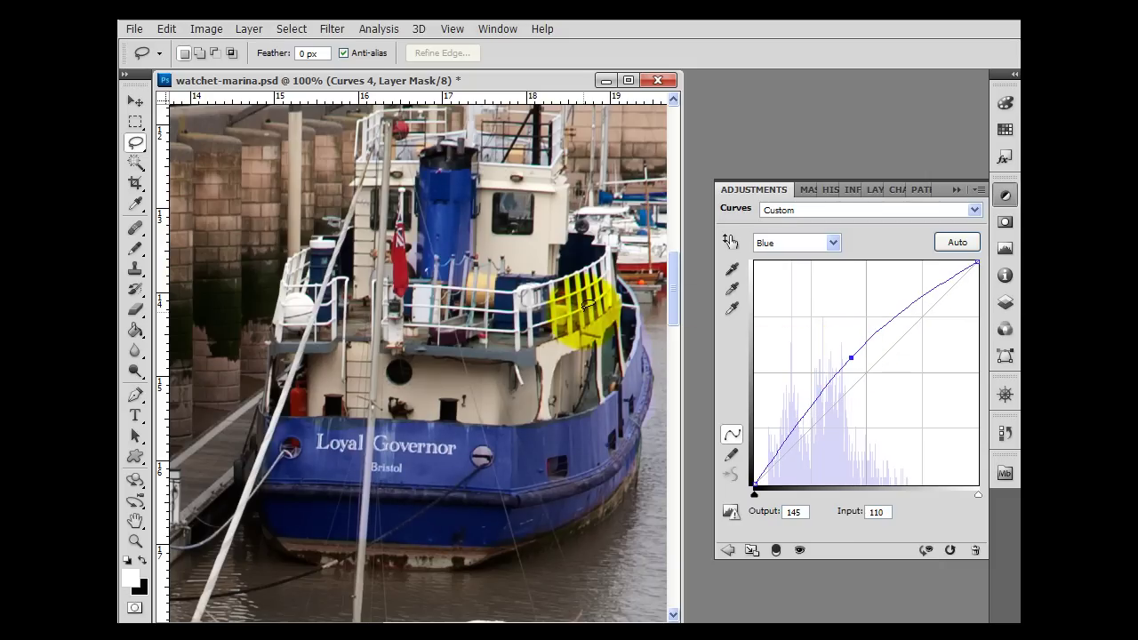
Lasso the boat's cream-painted section above the blue hull and add a Curves adjustment layer raising RGB to input 113, output 141
left_click(1002, 303)
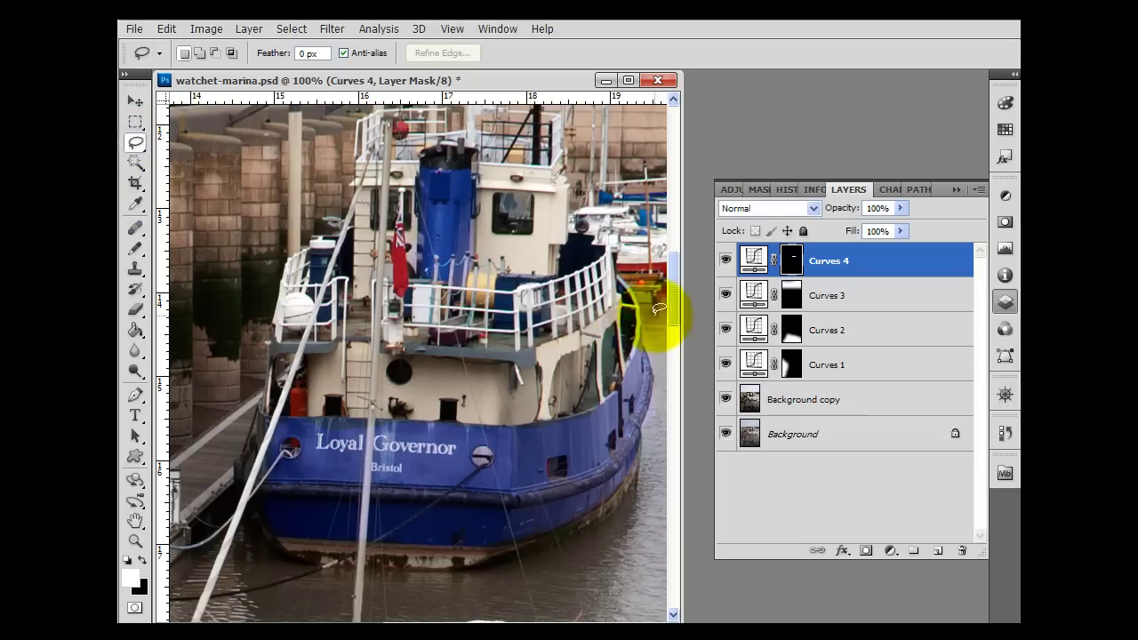
mouse_move(625, 304)
left_mouse_down()
mouse_move(634, 384)
mouse_move(569, 416)
mouse_move(367, 407)
mouse_move(301, 375)
mouse_move(378, 352)
mouse_move(485, 353)
mouse_move(620, 300)
mouse_move(633, 351)
left_mouse_up()
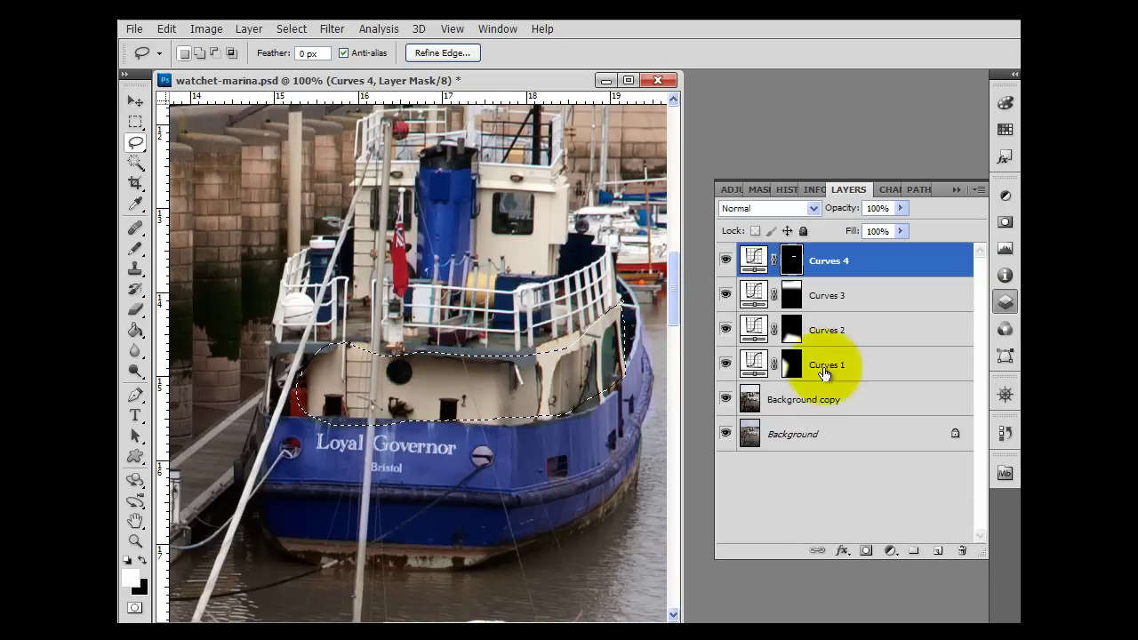
left_click(890, 552)
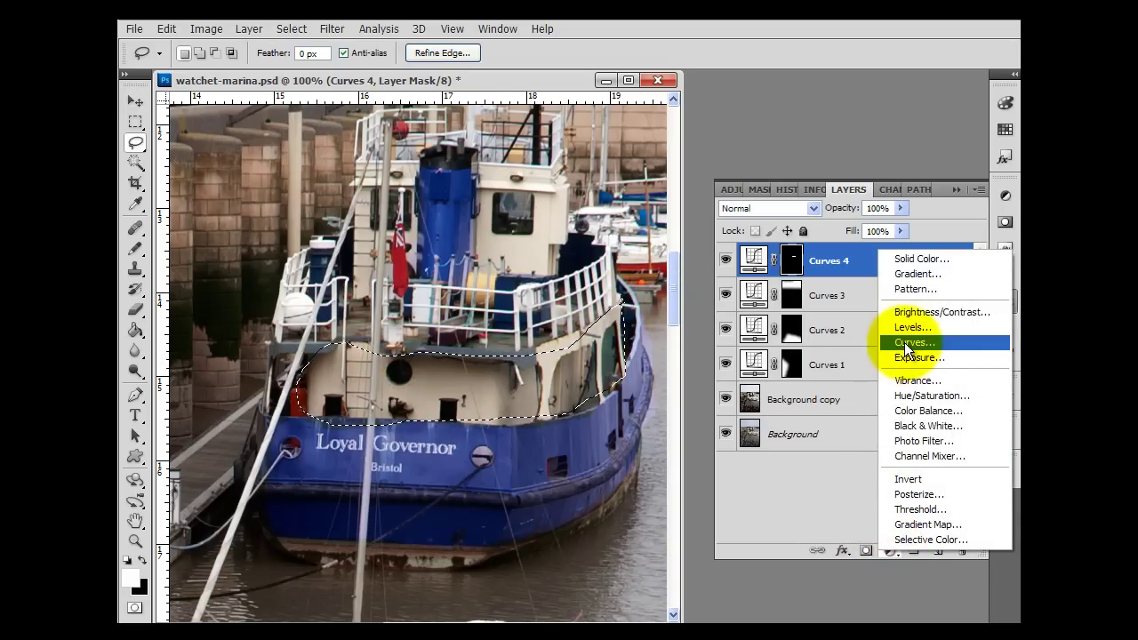
left_click(907, 349)
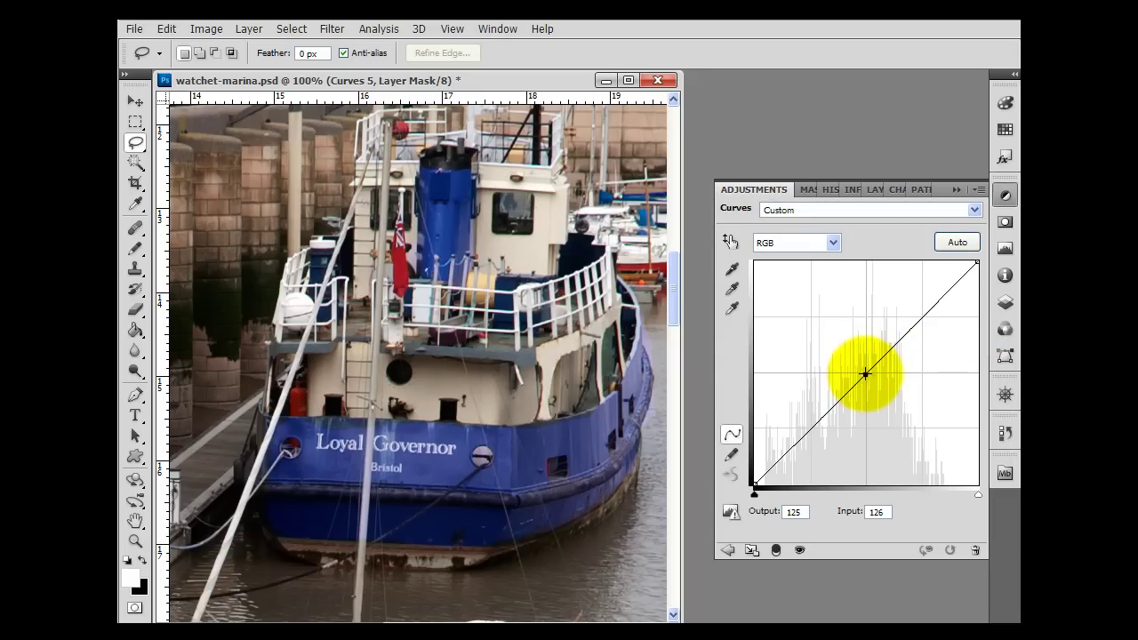
left_click_drag(865, 374, 855, 361)
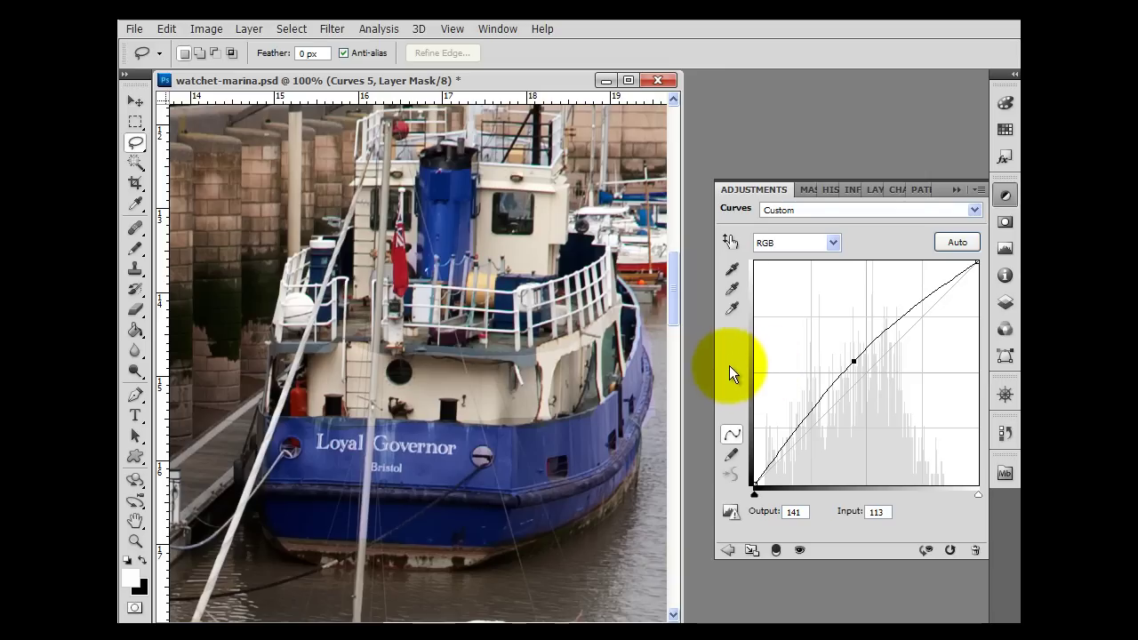
Compare the whole photo with and without the cream paintwork's Curves layer, and flatten the image with that layer shown
left_click(136, 523)
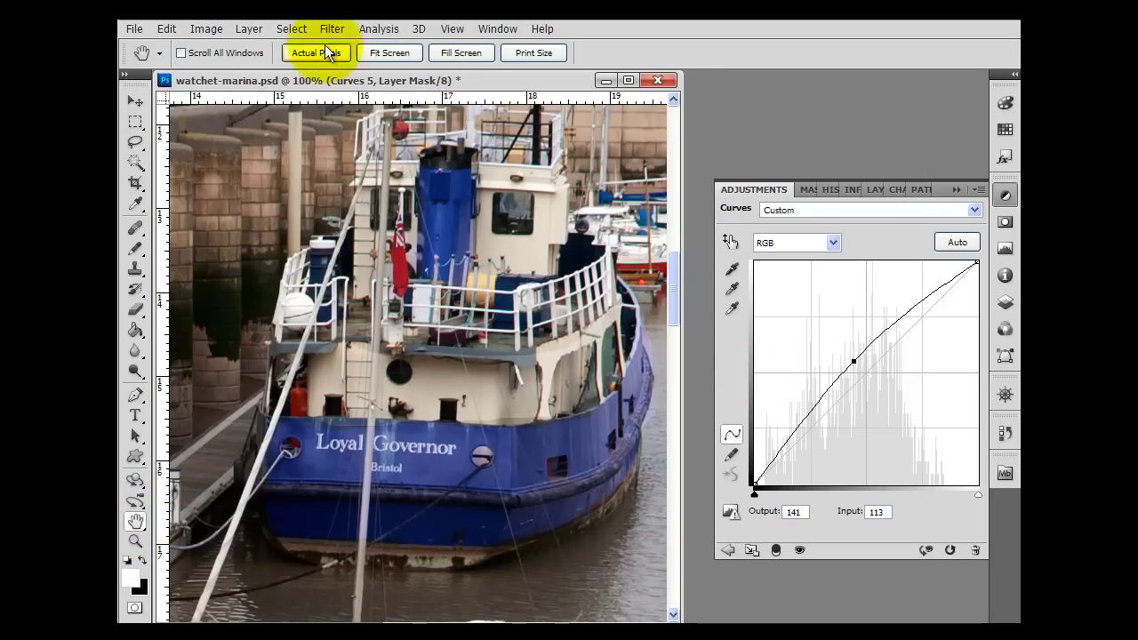
left_click(399, 51)
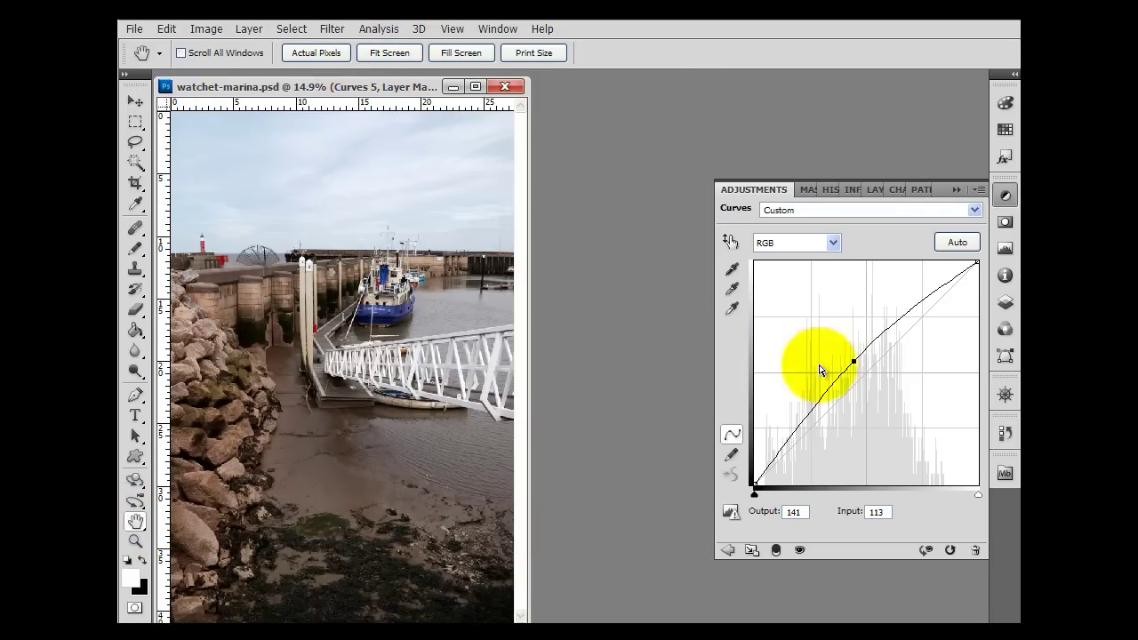
left_click(1005, 303)
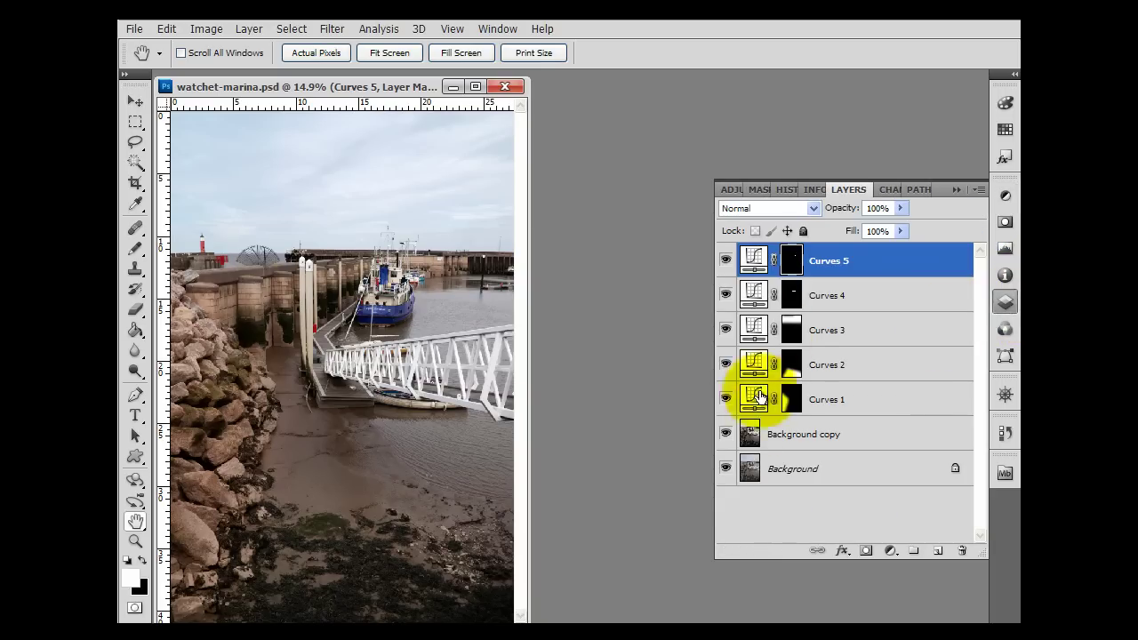
left_click(726, 261)
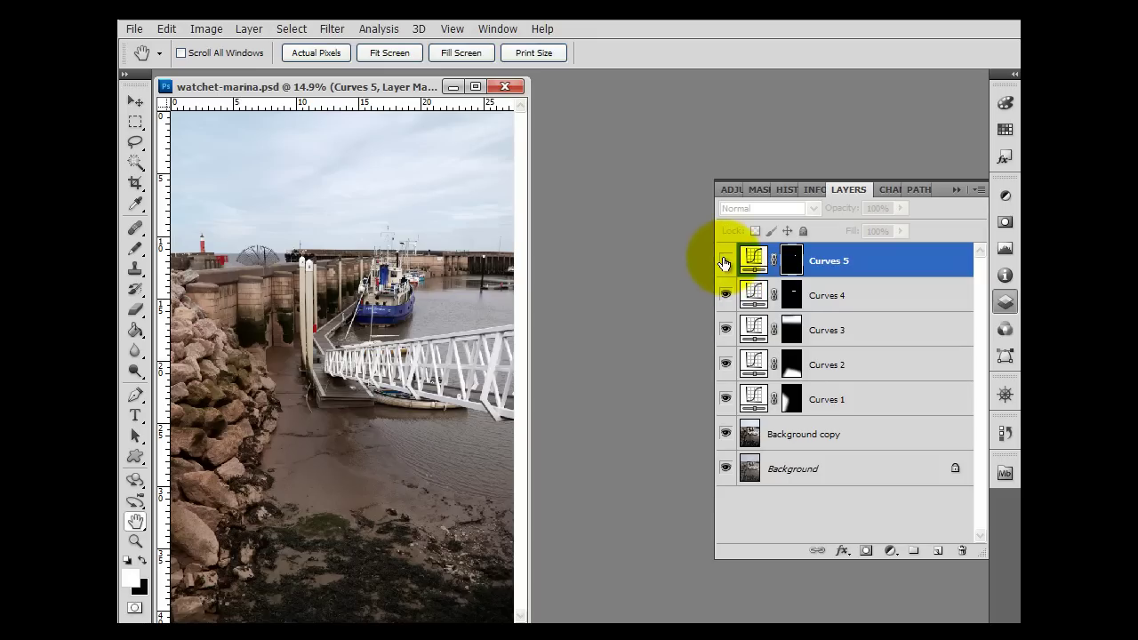
left_click(726, 261)
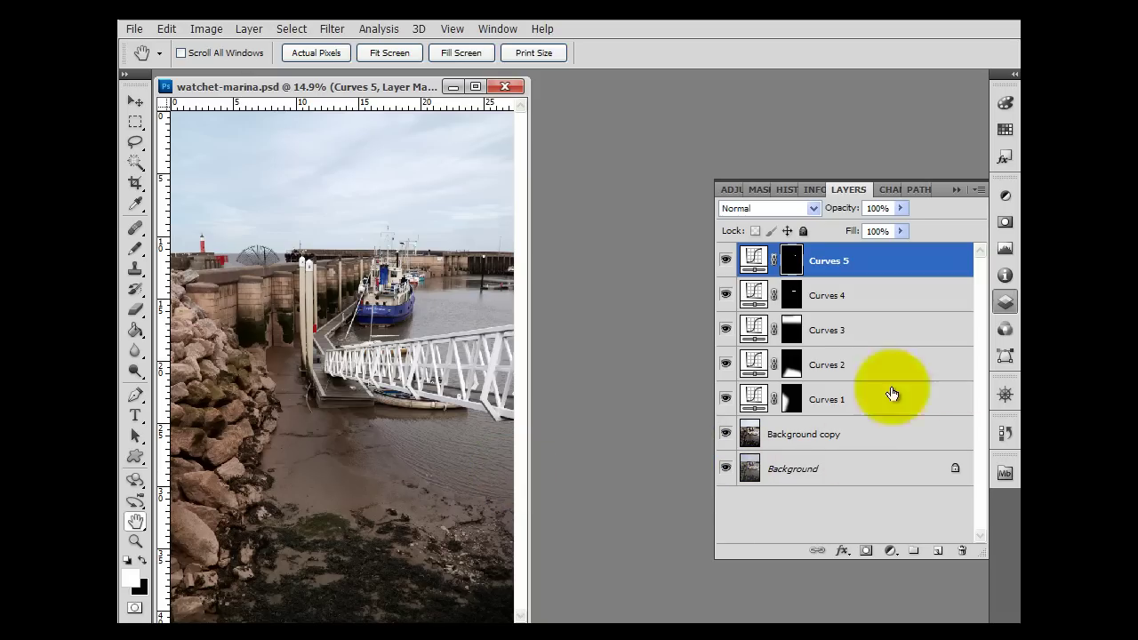
left_click(247, 29)
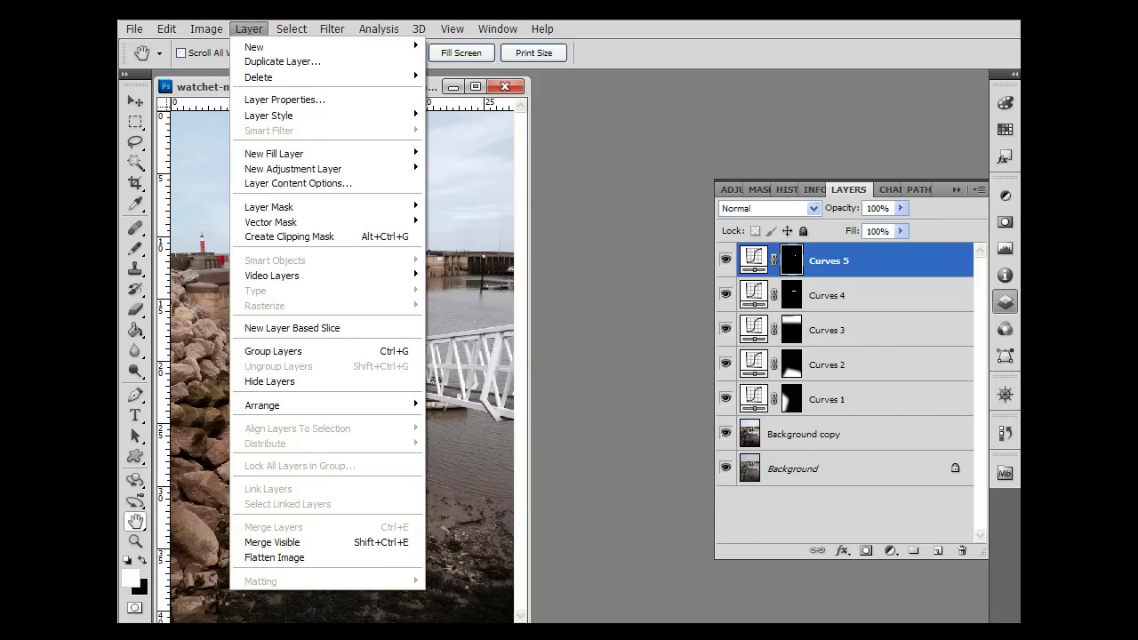
left_click(267, 558)
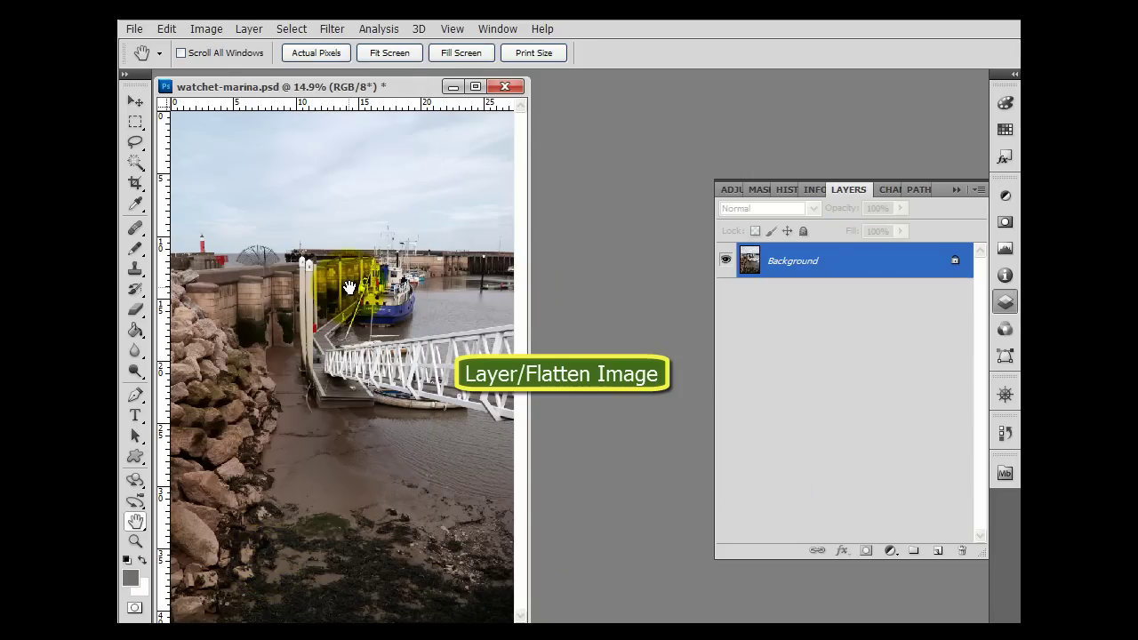
Examine the flattened photo at 100% in a widened window, from the gangway and Loyal Governor boat to the muddy foreground
left_click(317, 52)
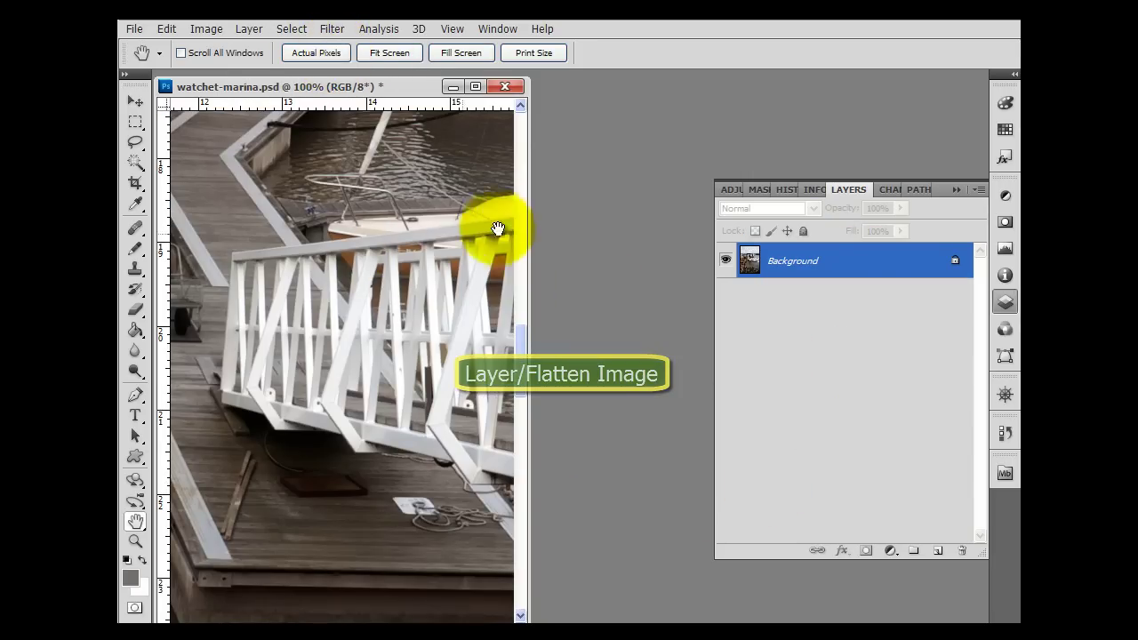
left_click_drag(526, 229, 968, 315)
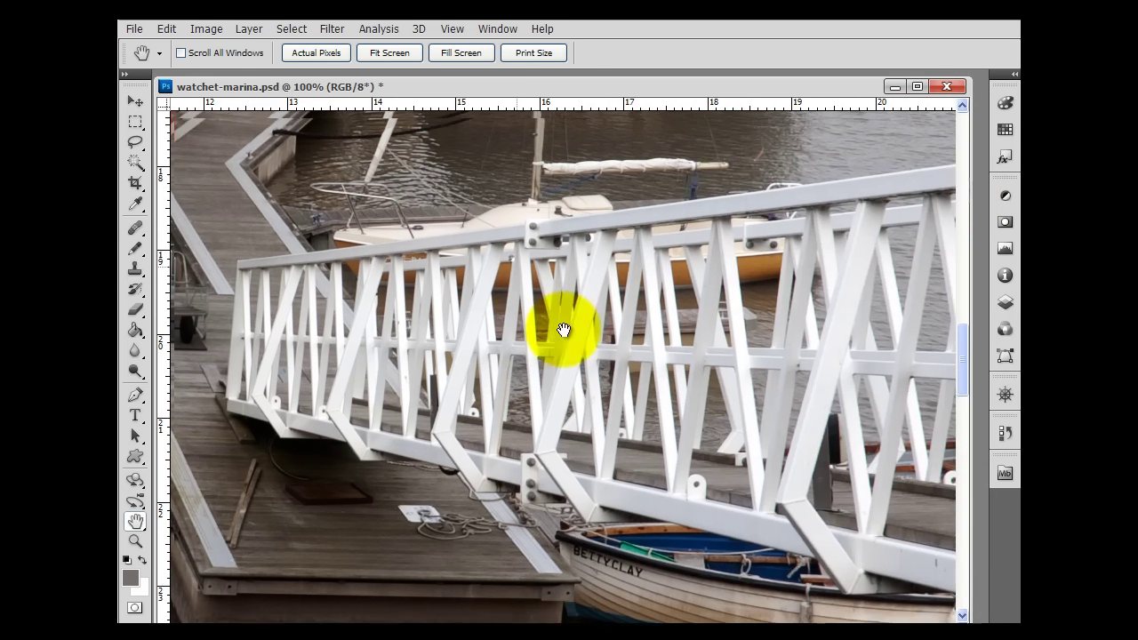
scroll(559, 325, "up", 10)
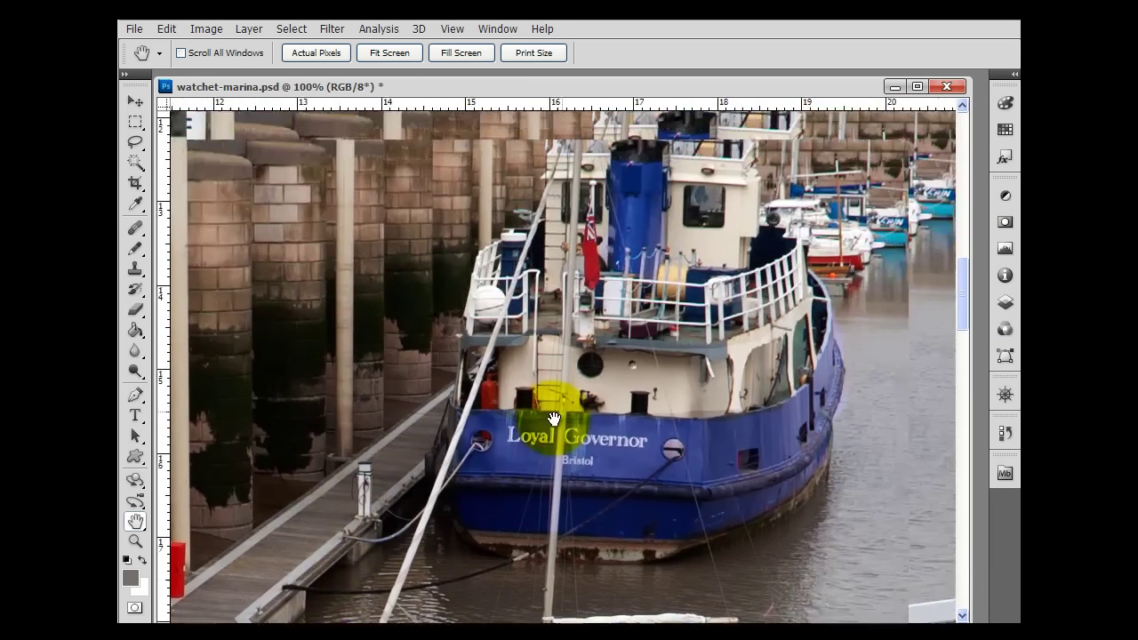
left_click_drag(553, 418, 699, 412)
left_click_drag(452, 534, 582, 173)
left_click_drag(470, 329, 507, 191)
left_click_drag(511, 569, 428, 108)
left_click_drag(363, 267, 697, 239)
left_click_drag(430, 254, 492, 33)
left_click_drag(612, 254, 386, 148)
left_click_drag(556, 176, 411, 105)
left_click_drag(427, 105, 322, 421)
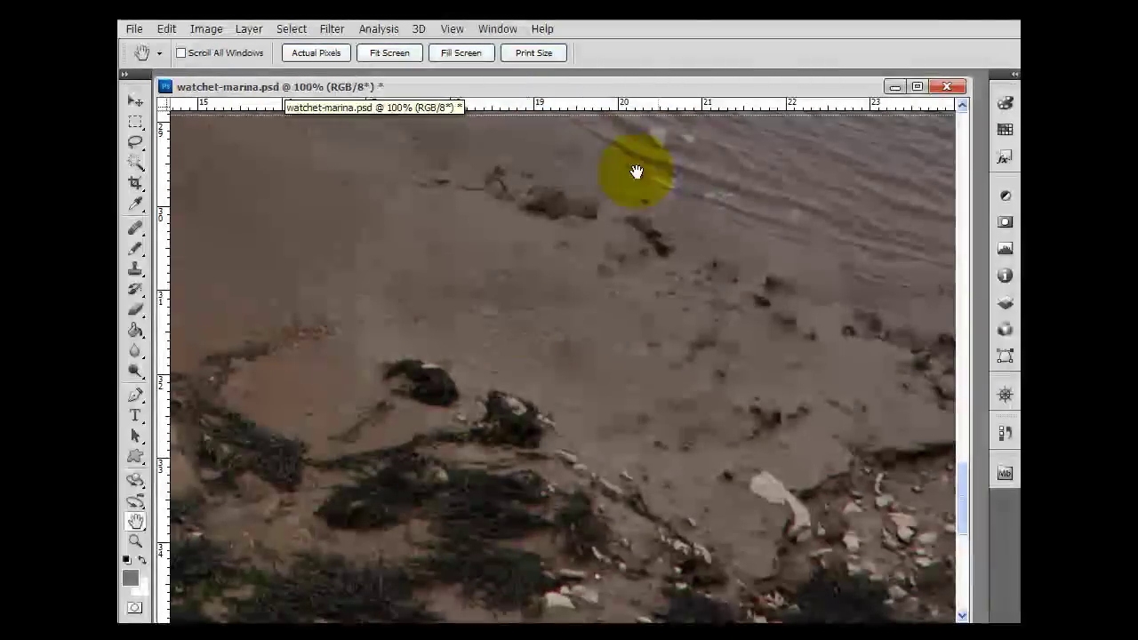
left_click_drag(622, 103, 596, 267)
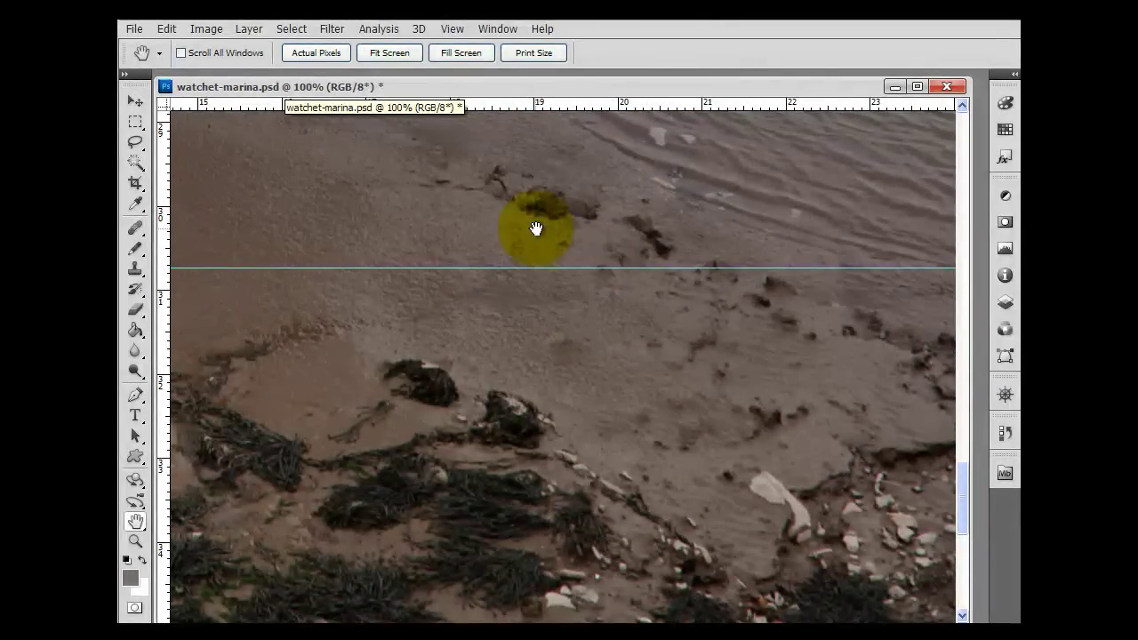